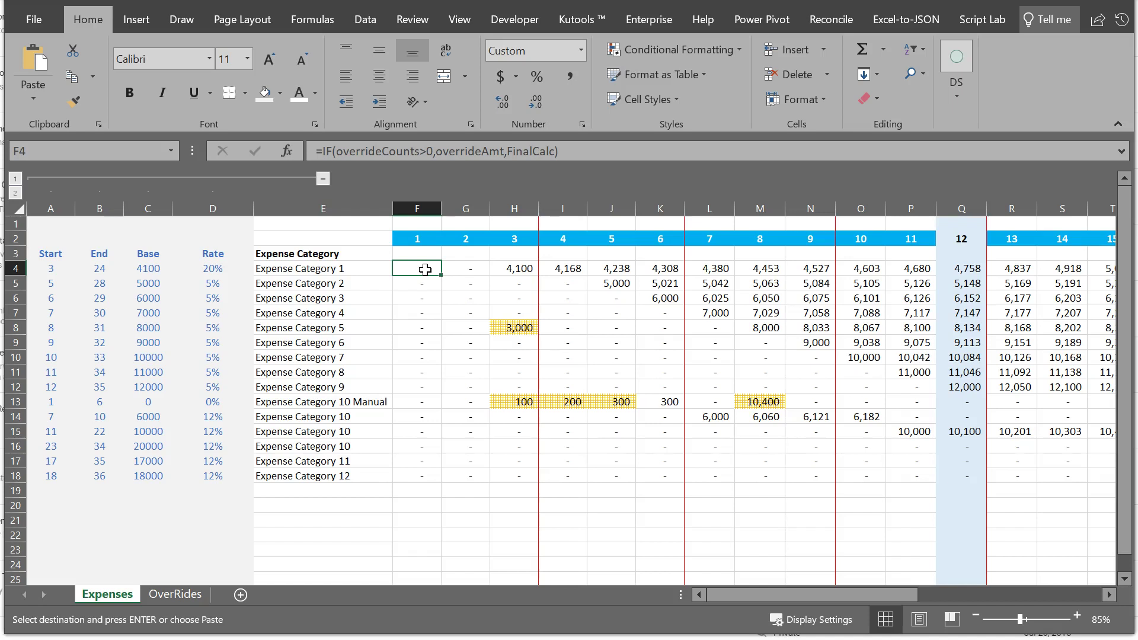
# - Examine the formula shared by the cells across the monthly expense grid on the Expenses sheet
pyautogui.press('Right')
pyautogui.click(425, 270)
pyautogui.press('Down')
pyautogui.press('Down')
pyautogui.press('Right')
pyautogui.press('Right')
pyautogui.press('Right')
pyautogui.press('Right')
pyautogui.press('Right')
pyautogui.press('Down')
pyautogui.press('Down')
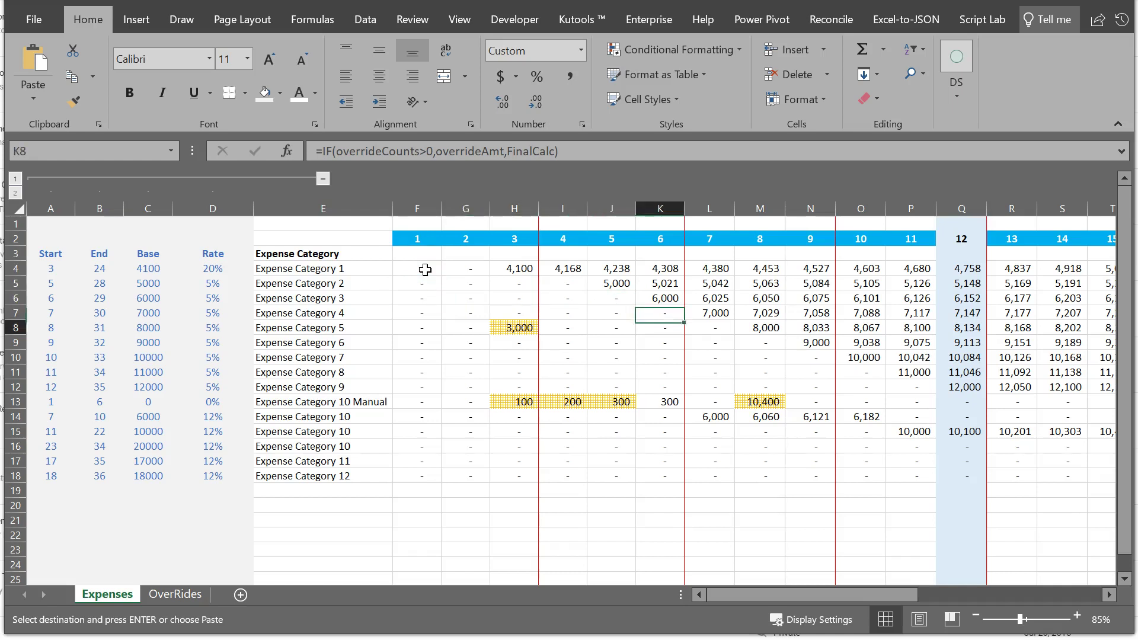
pyautogui.moveTo(425, 269); pyautogui.dragTo(733, 480)
pyautogui.click(716, 431)
# - Inspect the highlighted override cells in the Expense Category 10 Manual row and in month 3 of Expense Category 5
pyautogui.click(760, 403)
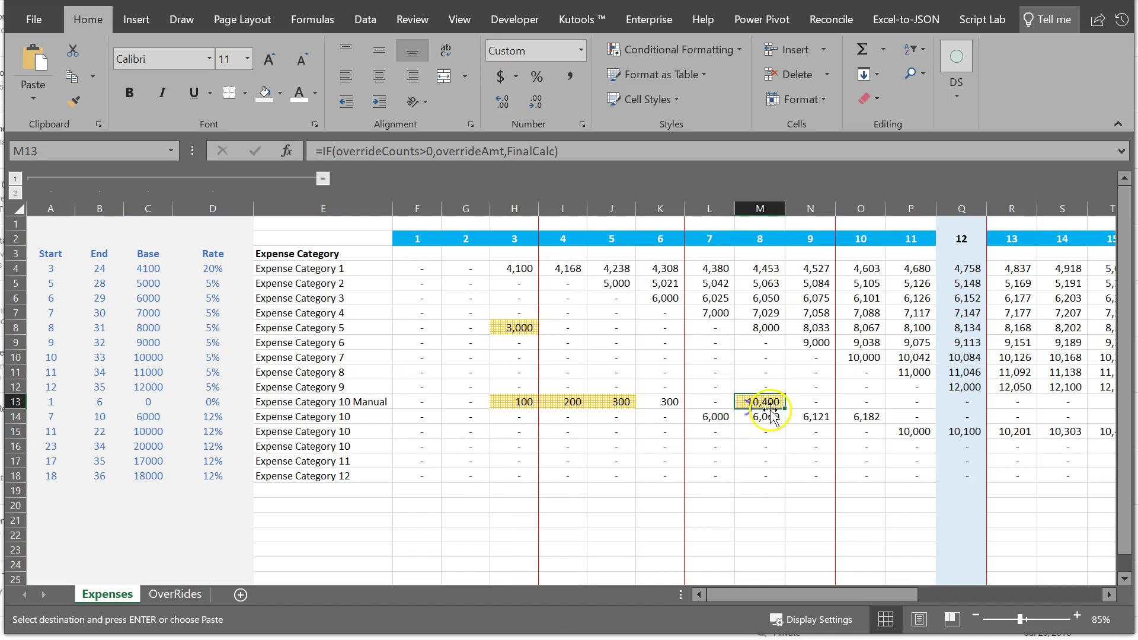
pyautogui.click(600, 402)
pyautogui.click(568, 402)
pyautogui.click(520, 402)
pyautogui.click(516, 328)
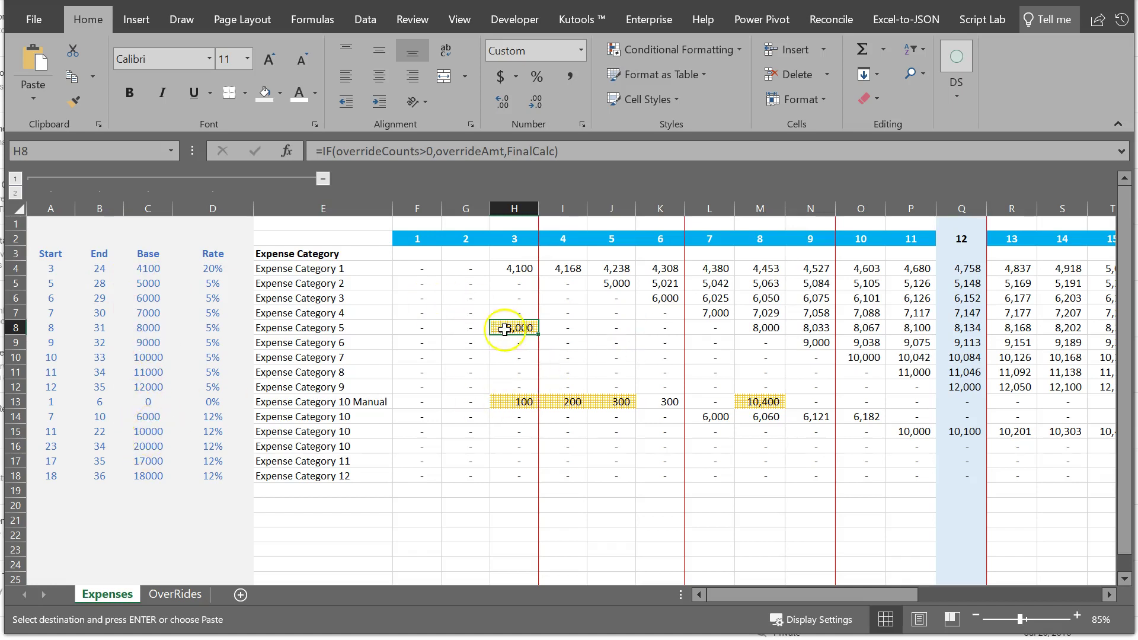
# - Set the Base amount of Expense Category 5 to 20000
pyautogui.click(152, 330)
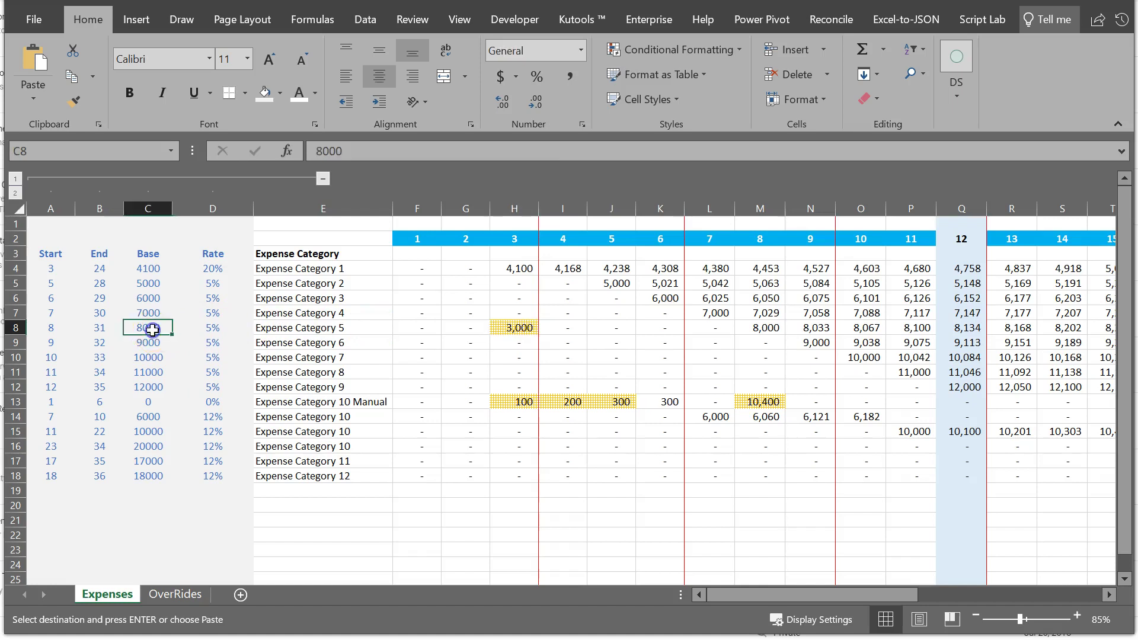
pyautogui.write('20')
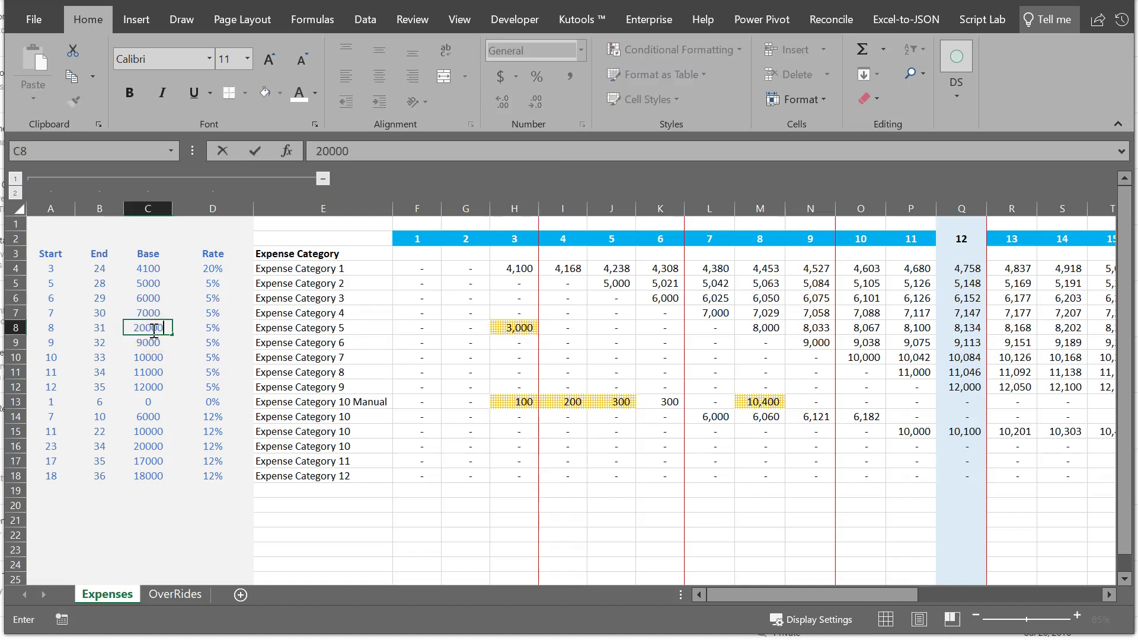
pyautogui.press('Return')
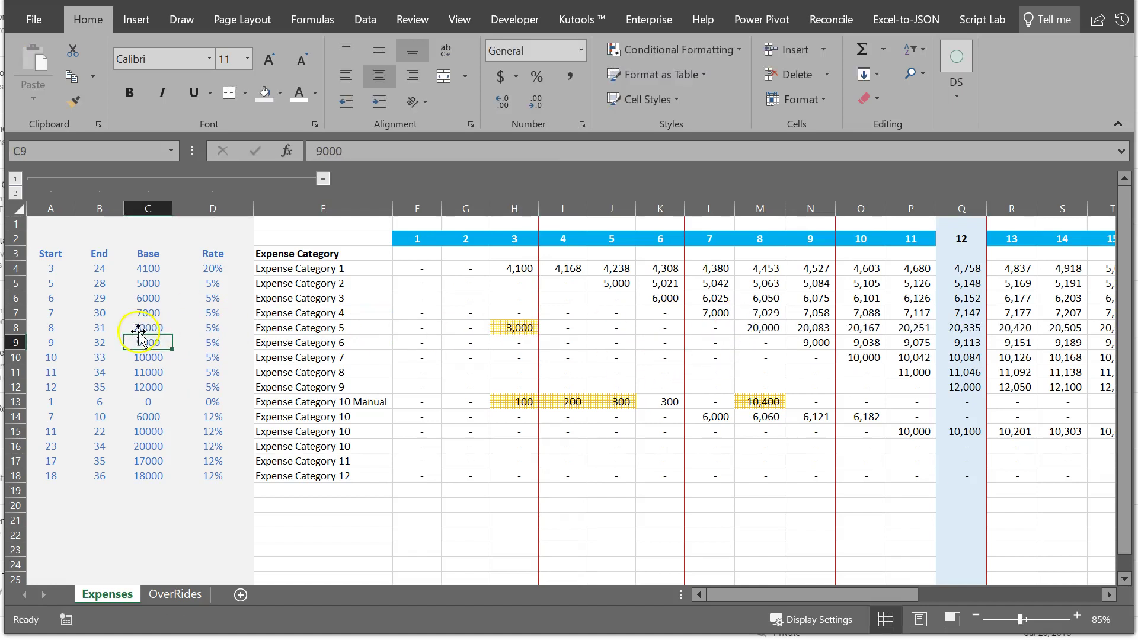
# - Review the formula, format and applied range of the overrideCounts conditional formatting rule for cell H8, leaving the rule as it is
pyautogui.click(521, 325)
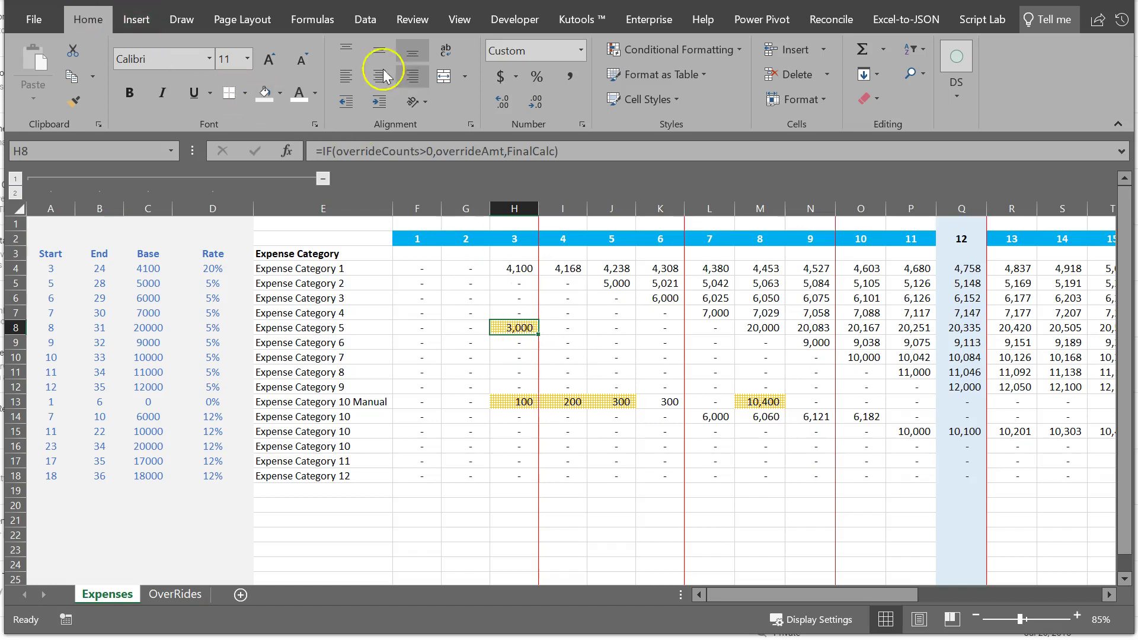
pyautogui.click(702, 49)
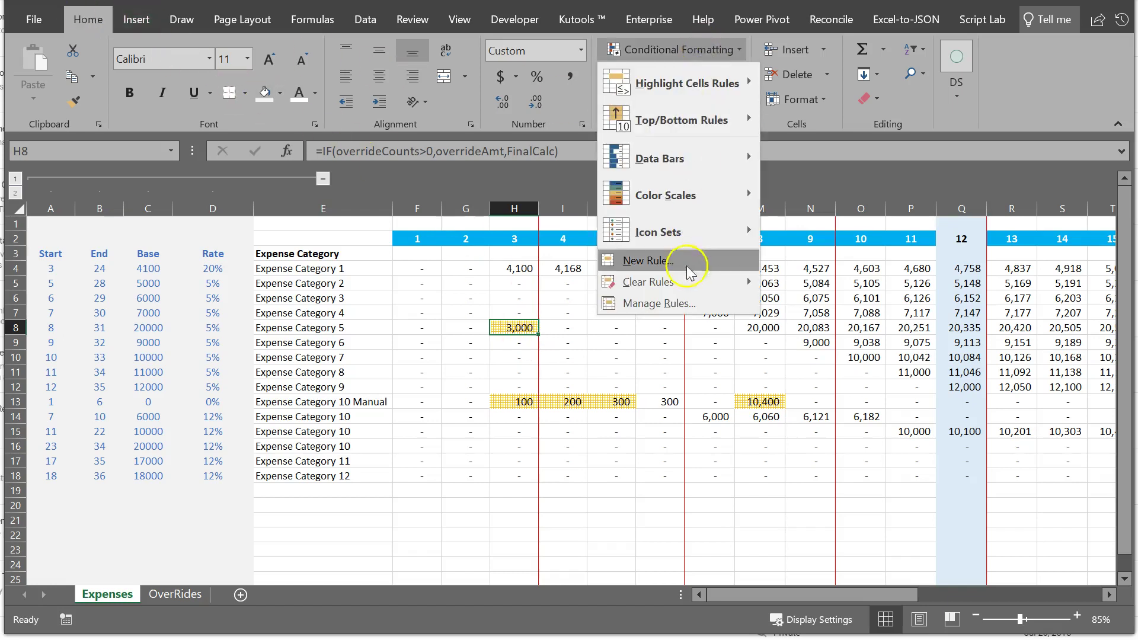
pyautogui.click(677, 299)
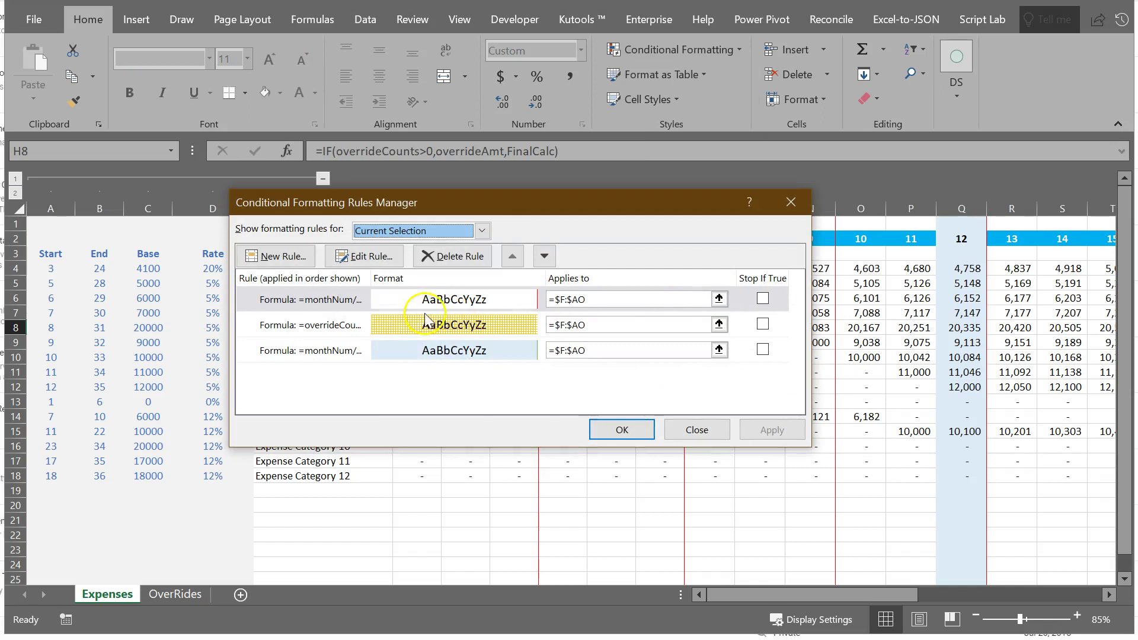
pyautogui.click(405, 330)
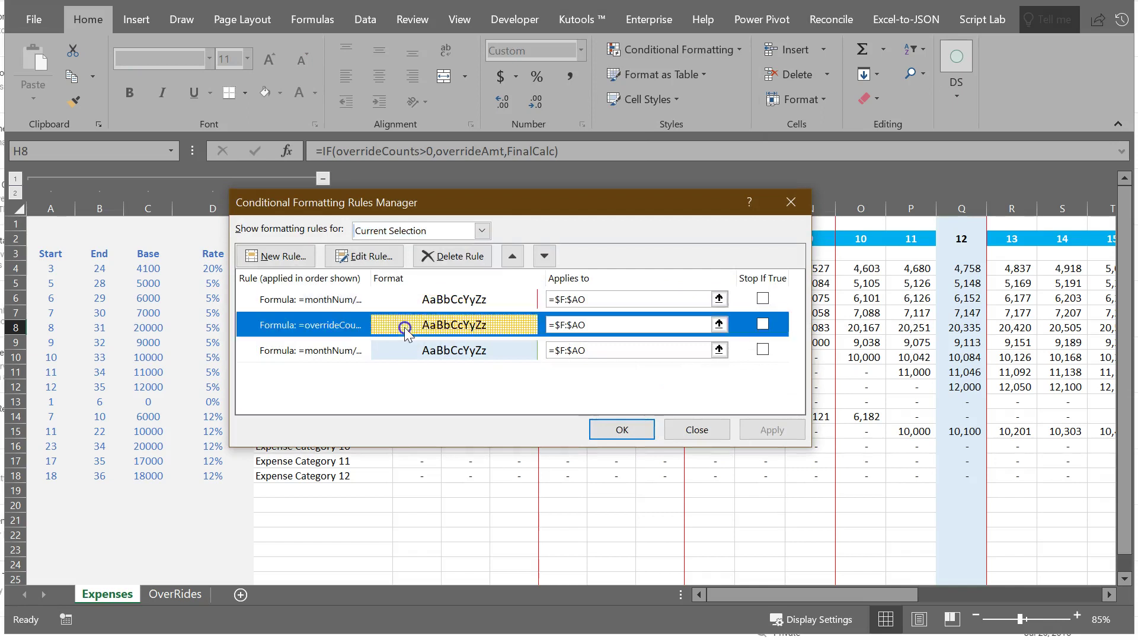
pyautogui.click(370, 256)
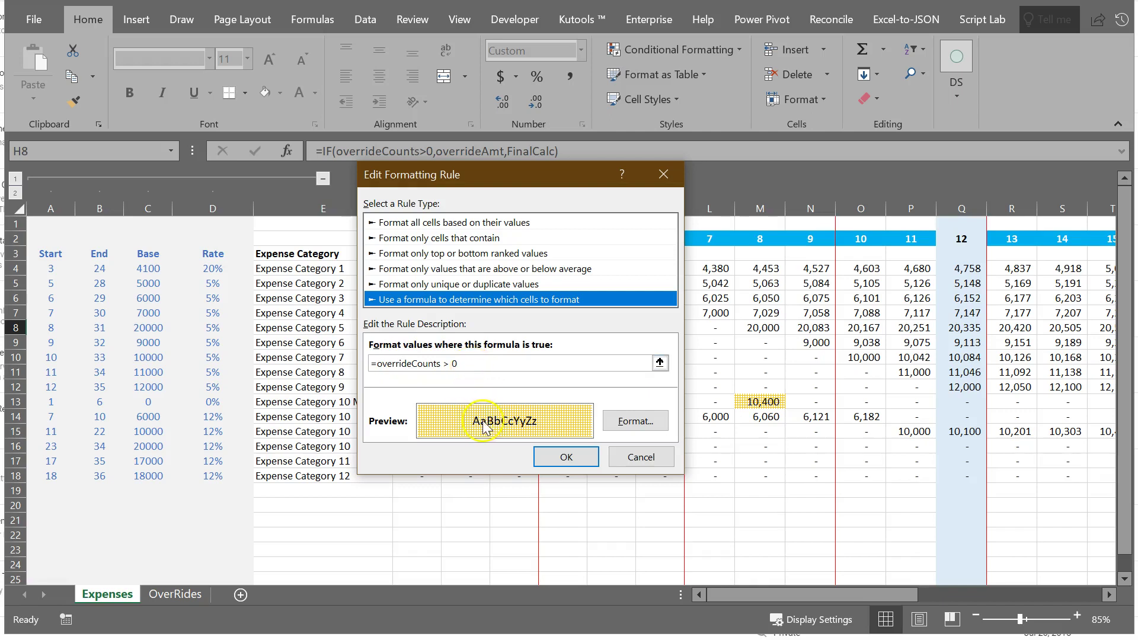
pyautogui.click(646, 462)
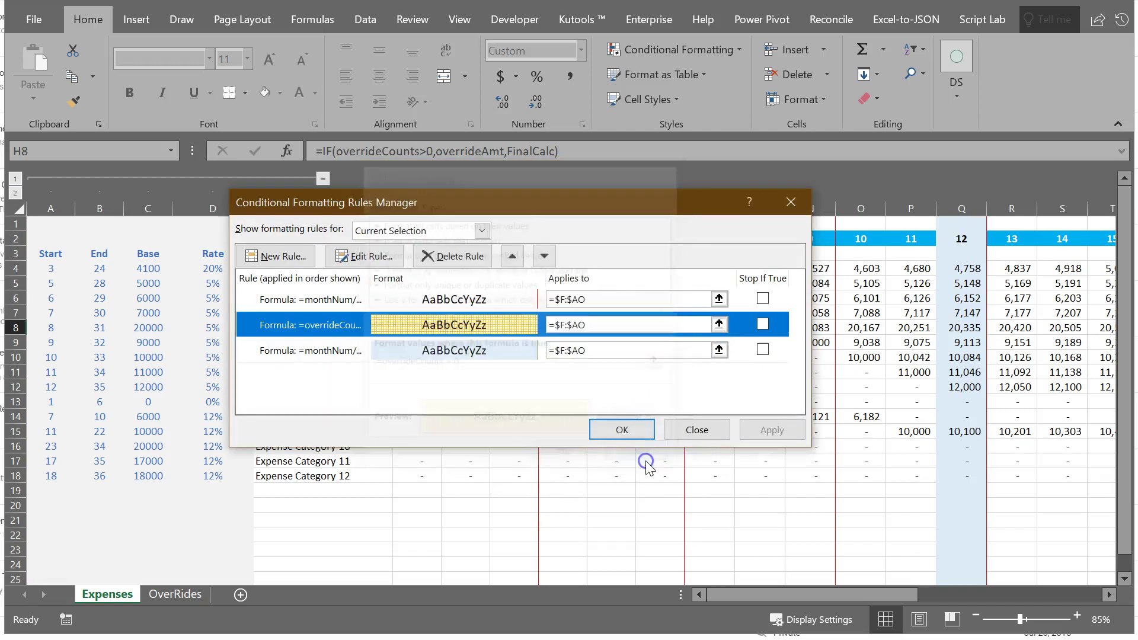
pyautogui.click(560, 325)
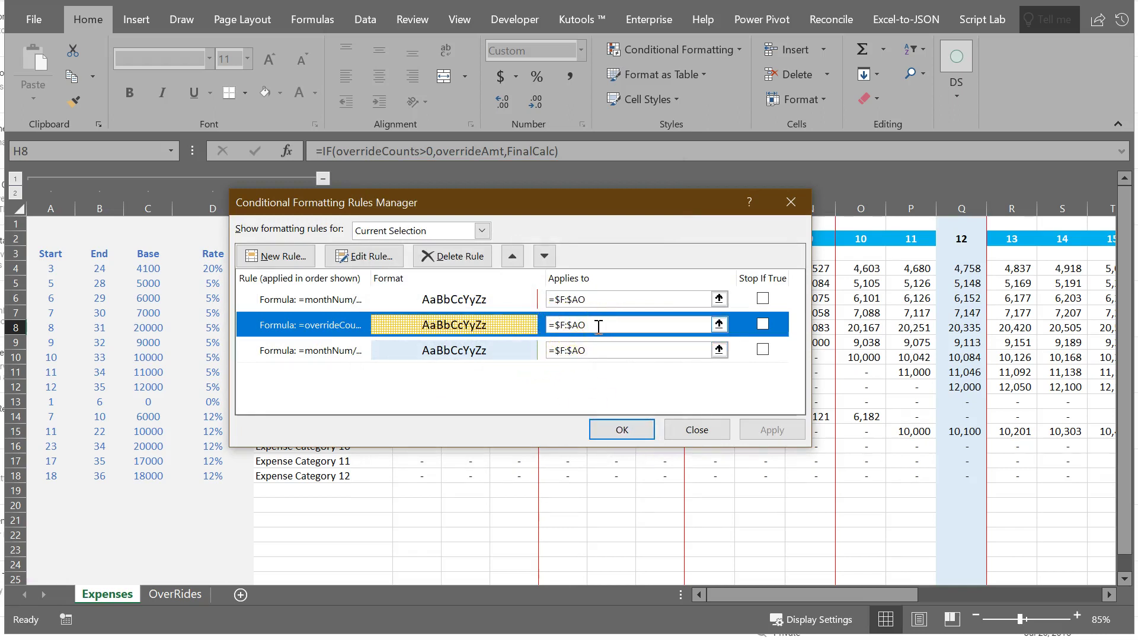
pyautogui.click(693, 428)
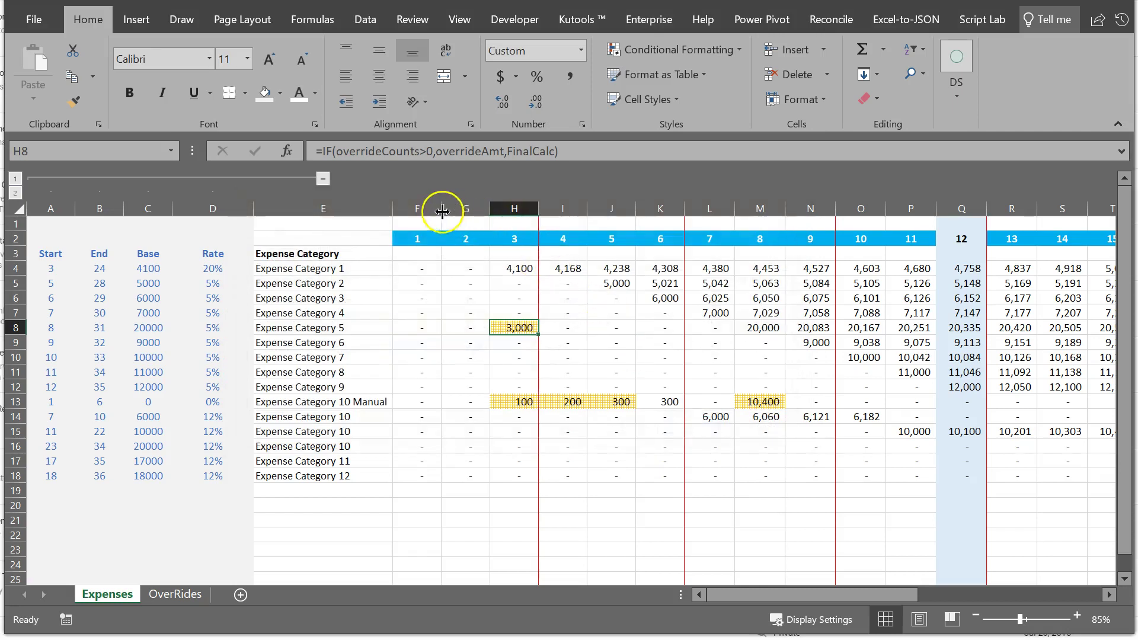
# - Reassign the month 8 override of 400 on the OverRides sheet to Expense Category 11 and check its cell on the Expenses sheet
pyautogui.moveTo(911, 591); pyautogui.dragTo(799, 594)
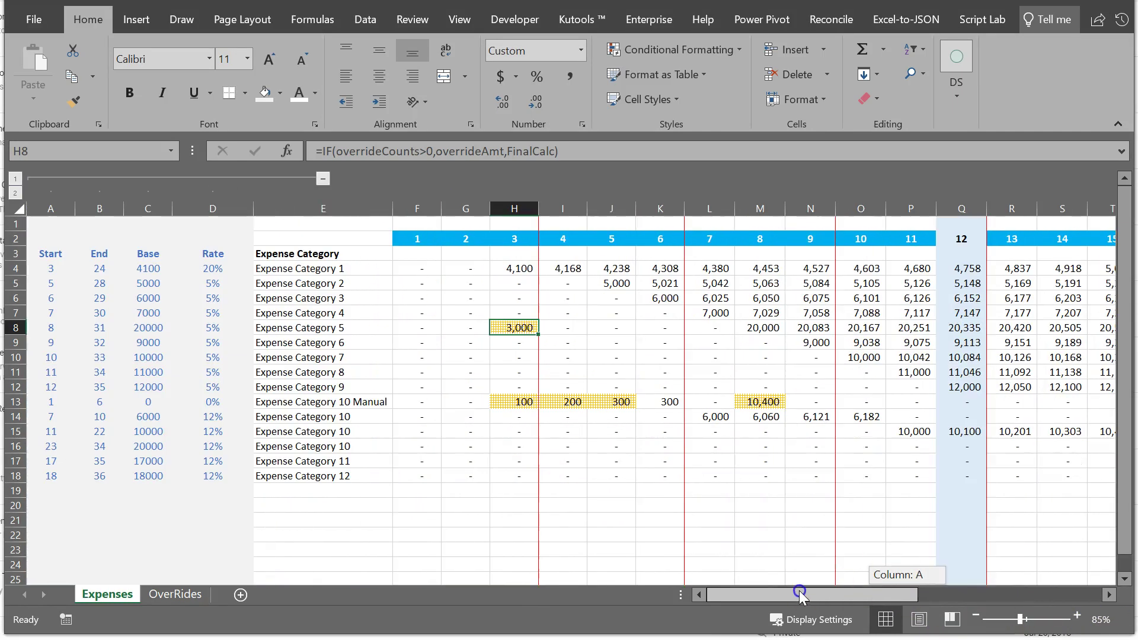
pyautogui.click(762, 399)
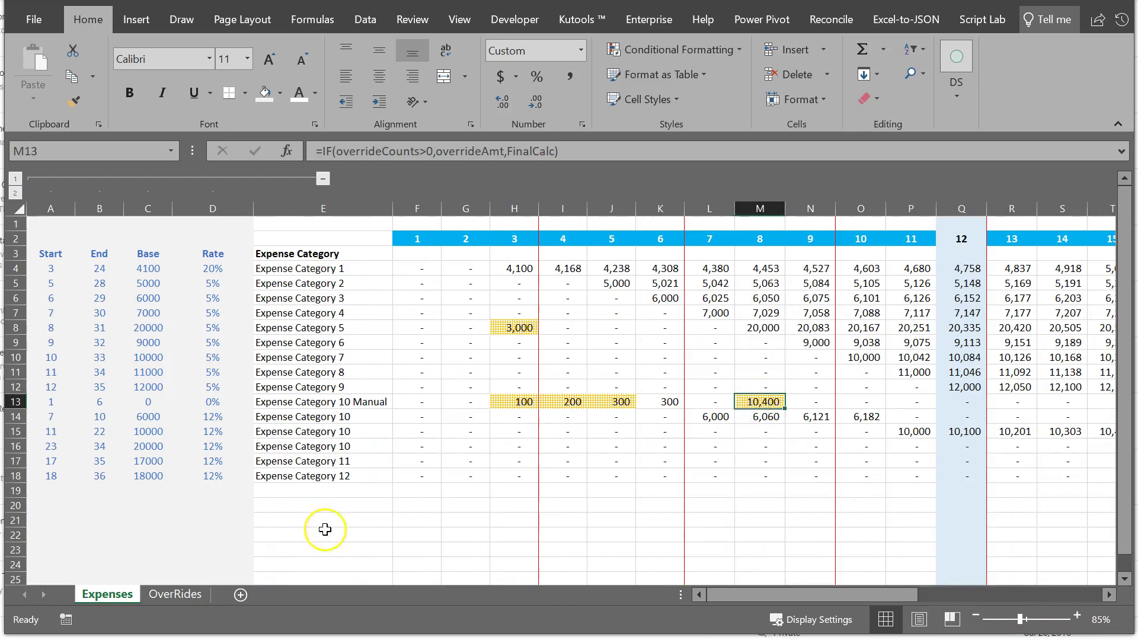
pyautogui.click(208, 596)
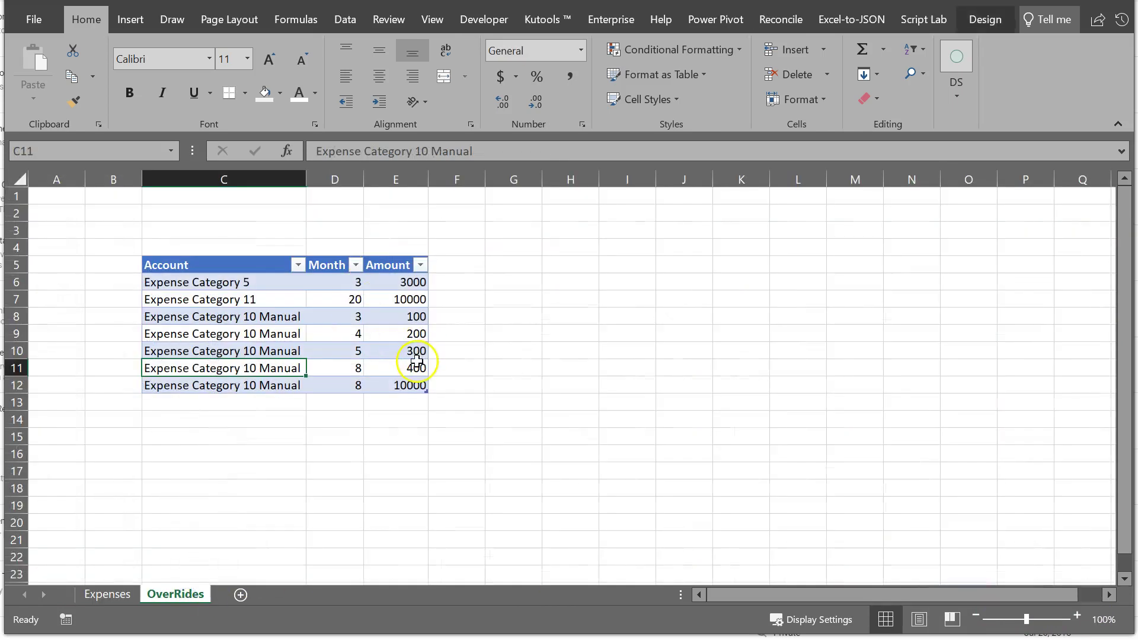
pyautogui.doubleClick(280, 370)
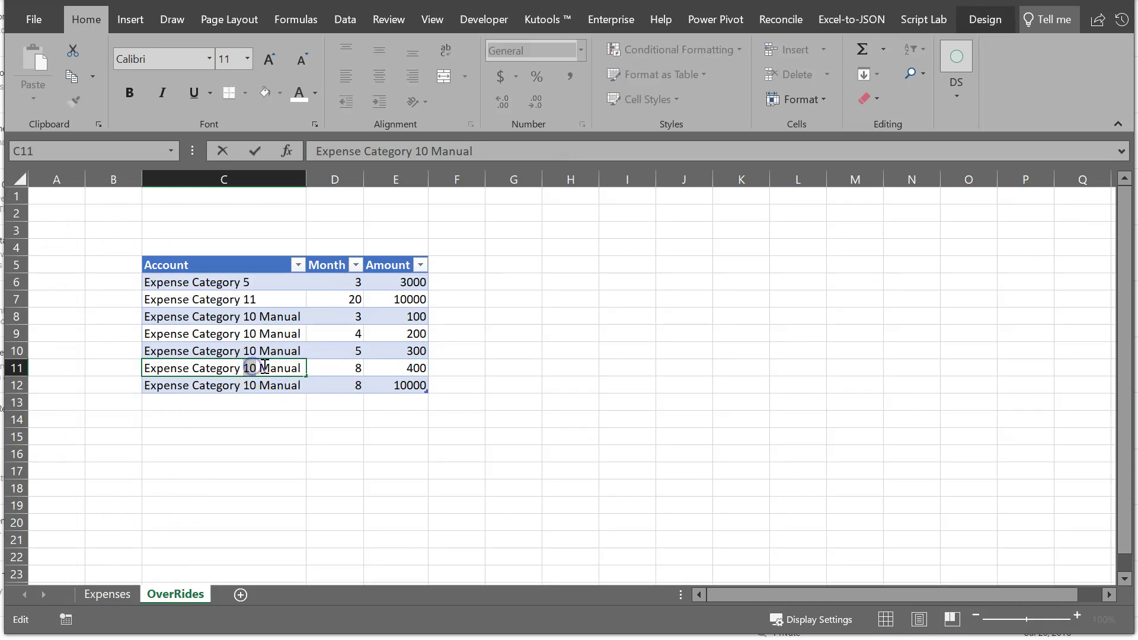
pyautogui.moveTo(264, 366); pyautogui.dragTo(284, 368)
pyautogui.write('1')
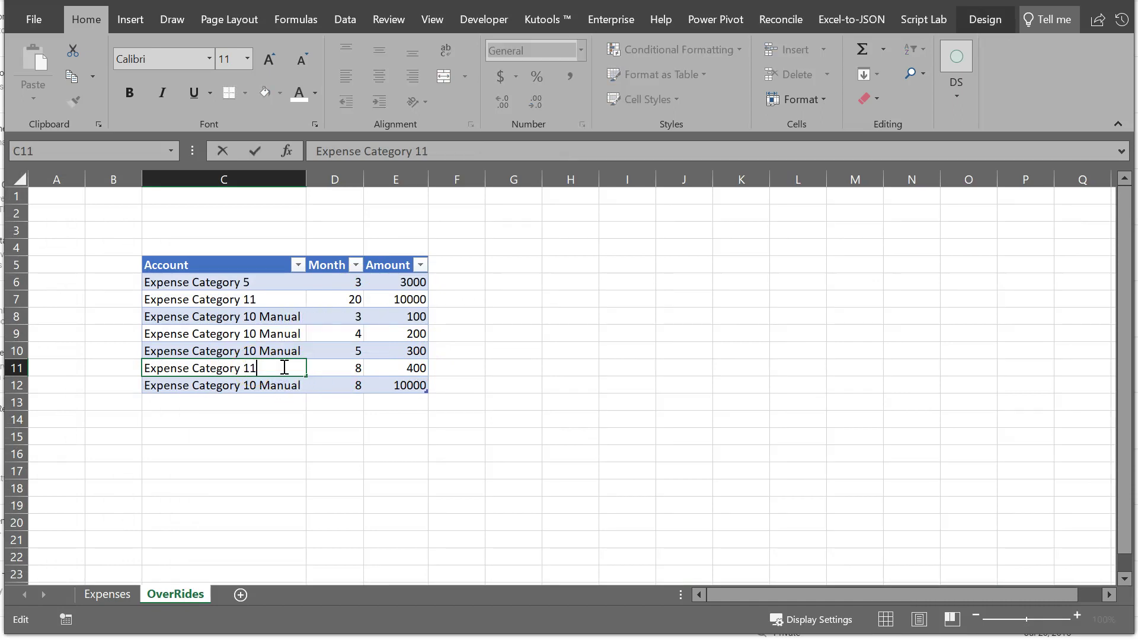
pyautogui.press('Tab')
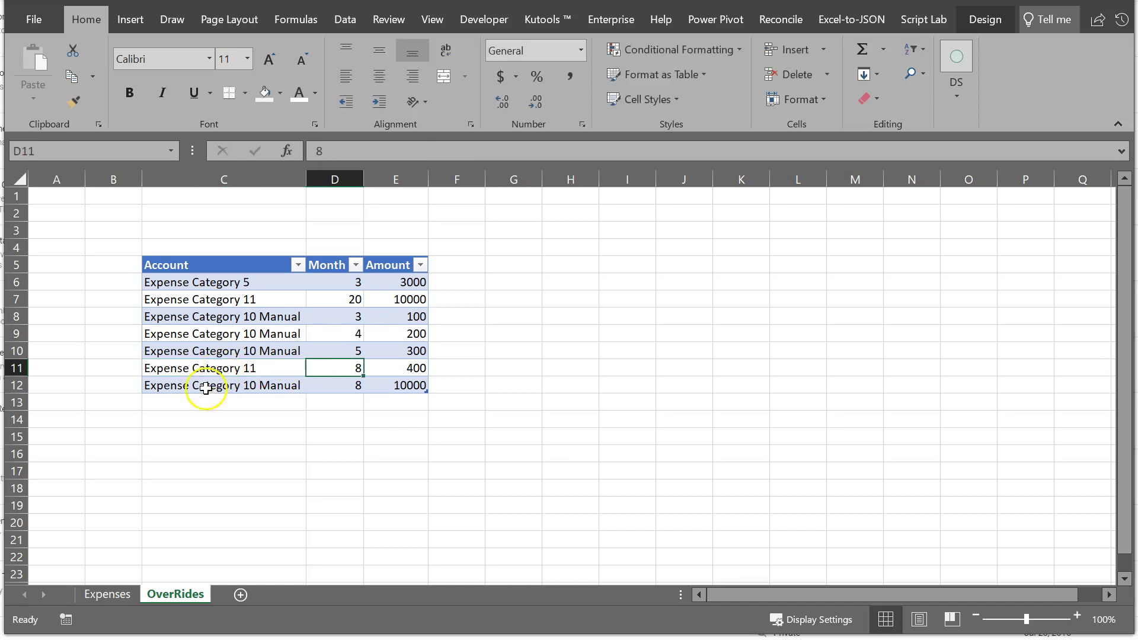
pyautogui.click(124, 602)
pyautogui.click(770, 458)
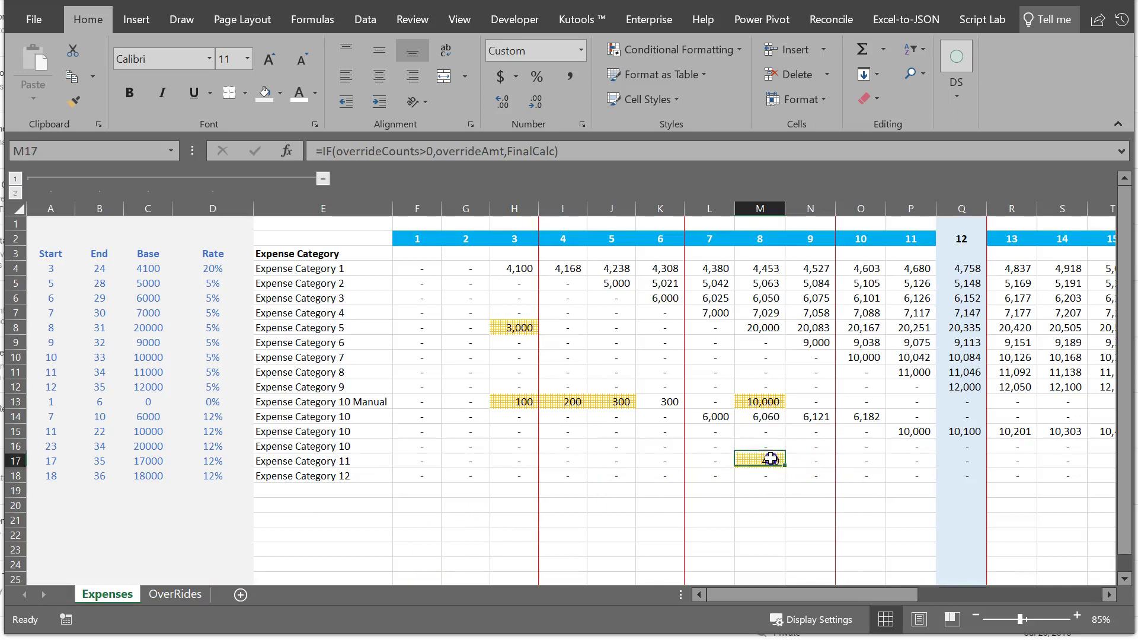
# - Reassign the month 8 override of 400 on the OverRides sheet to Expense Category 12 and check its cell on the Expenses sheet
pyautogui.click(171, 595)
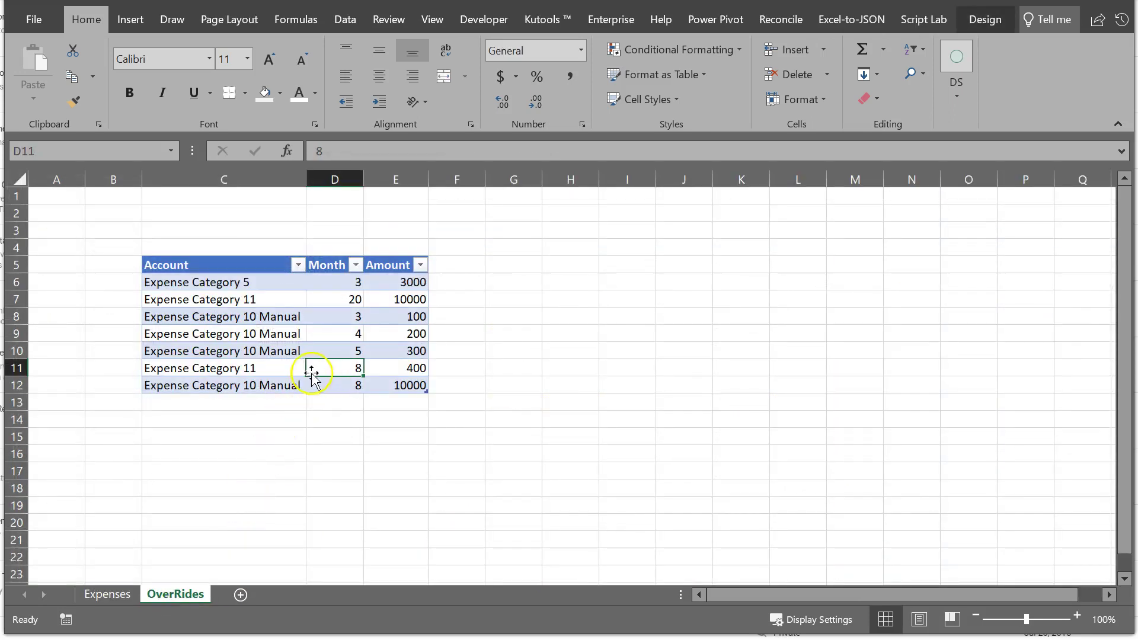
pyautogui.doubleClick(273, 368)
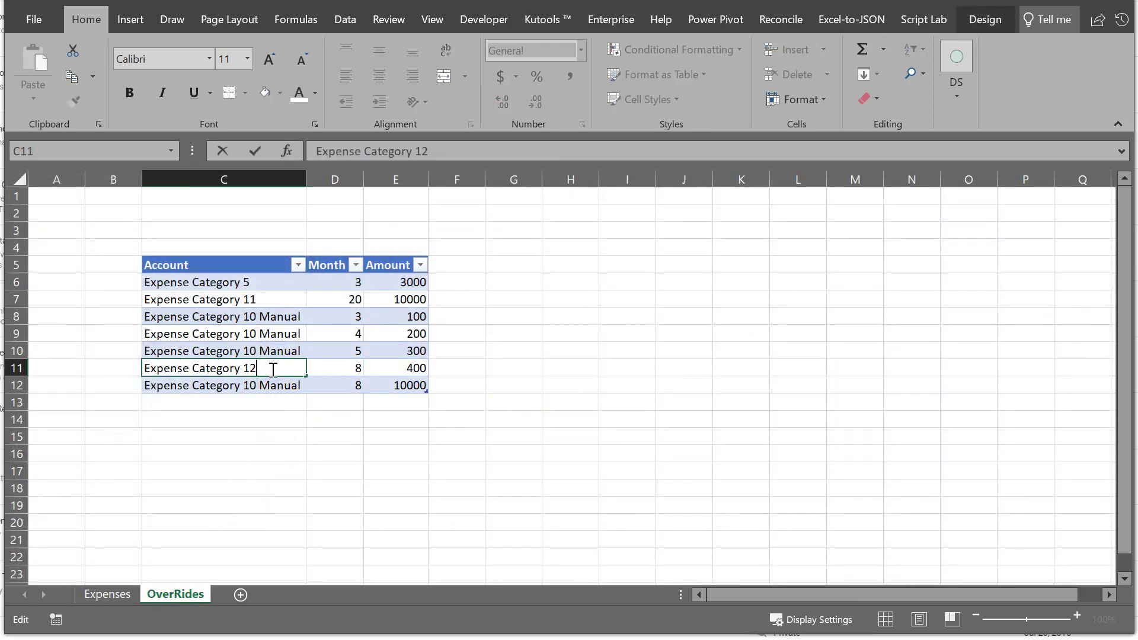
pyautogui.press('Tab')
pyautogui.click(107, 594)
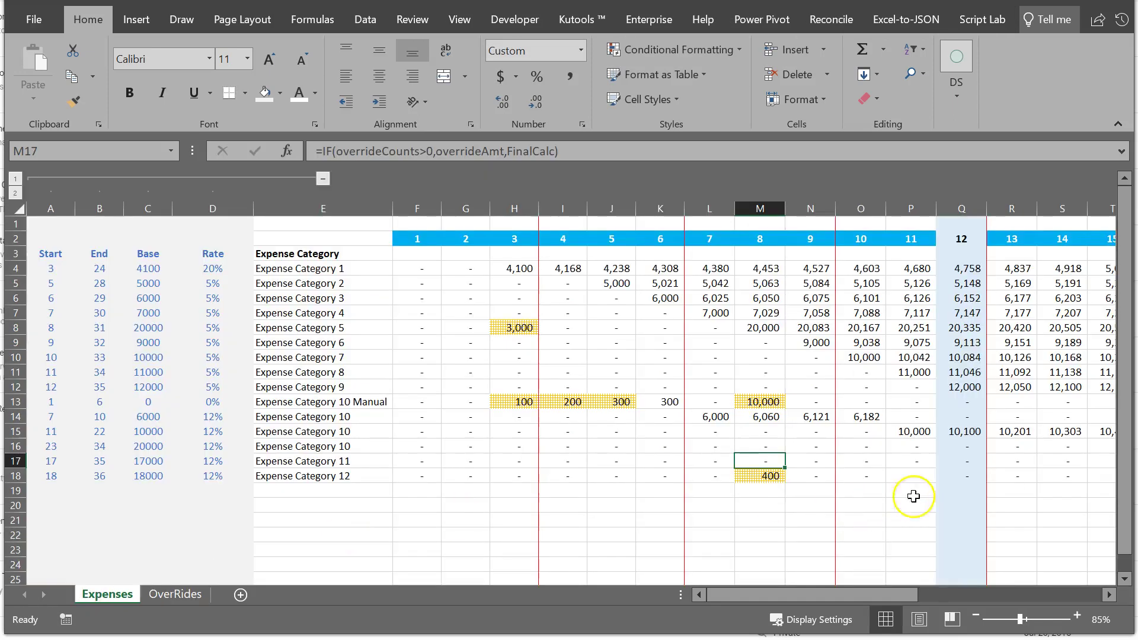
pyautogui.click(781, 476)
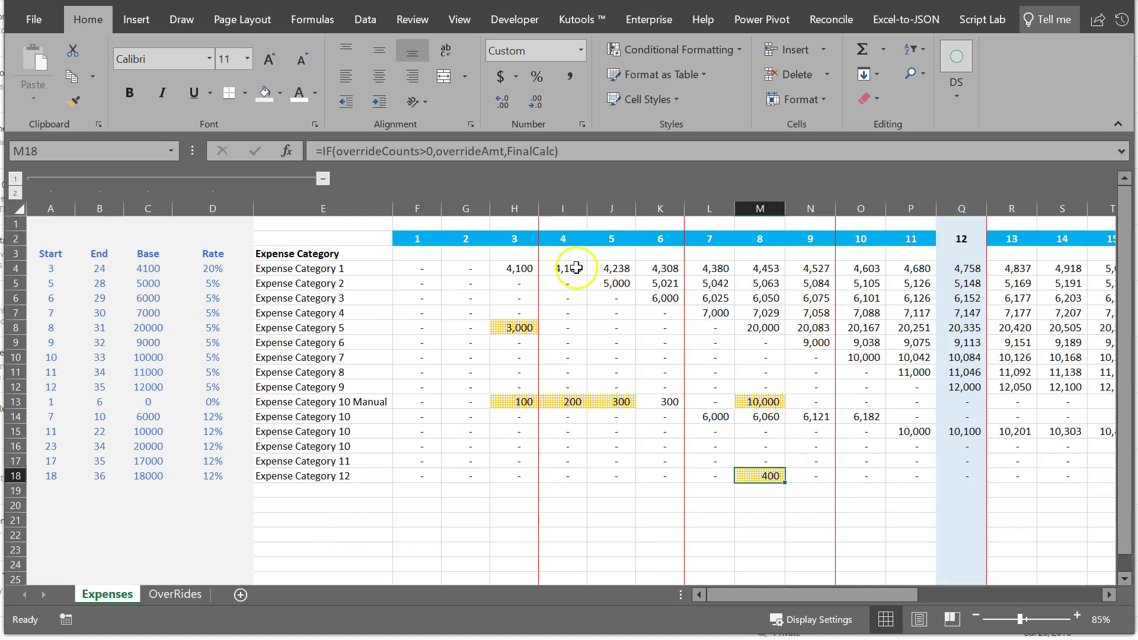
# - Examine what the defined name monthNum refers to in the Name Manager with cell H4 selected
pyautogui.click(528, 270)
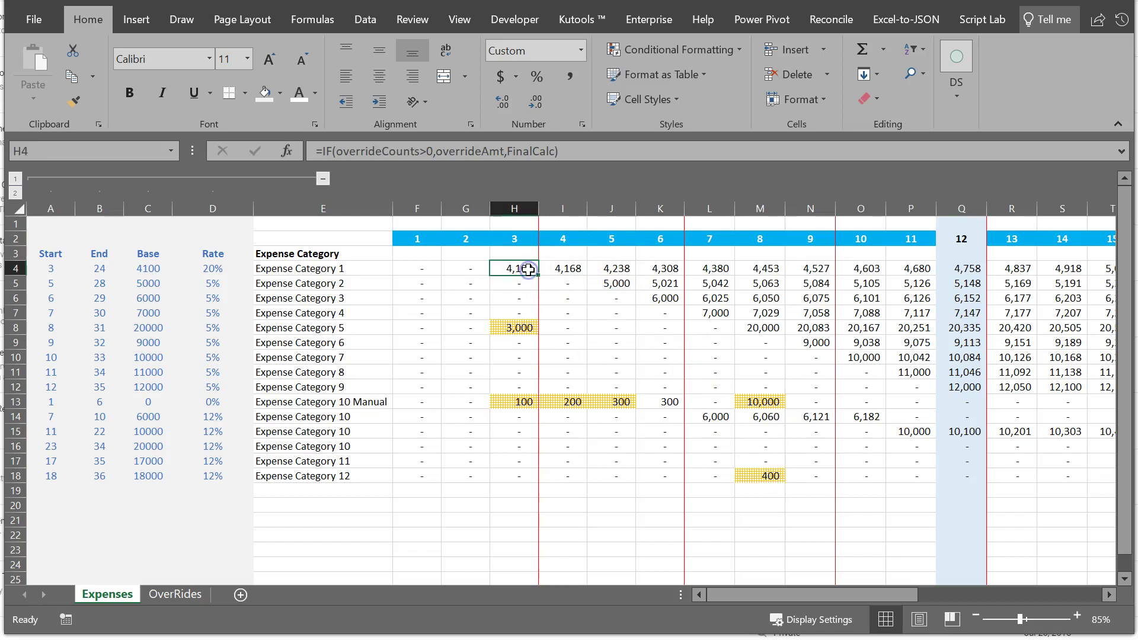
pyautogui.click(360, 20)
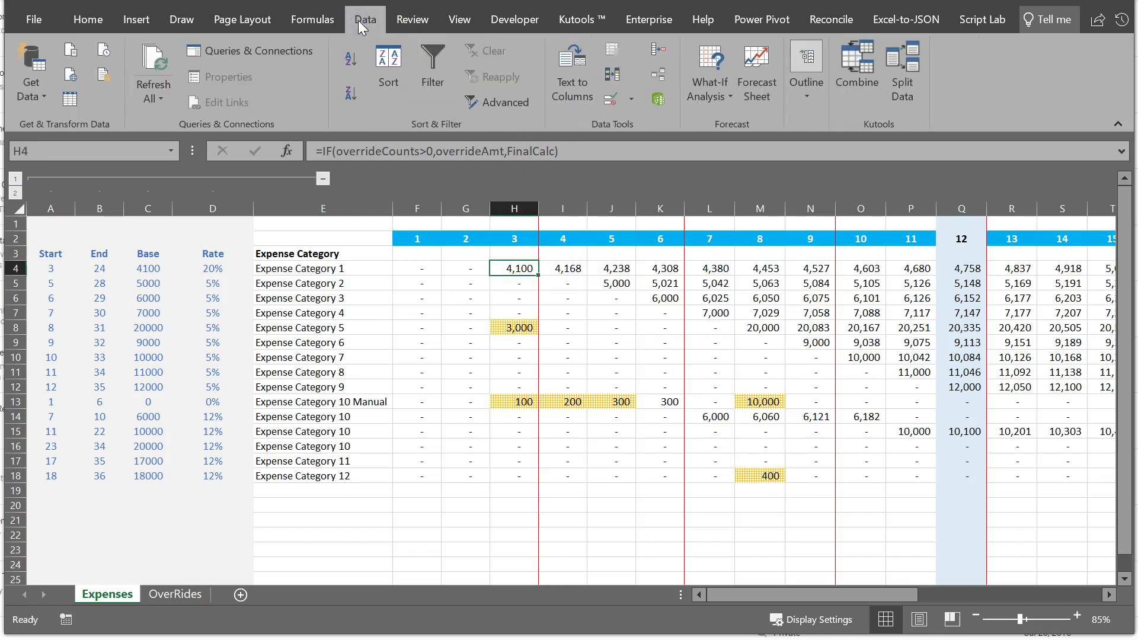
pyautogui.click(313, 20)
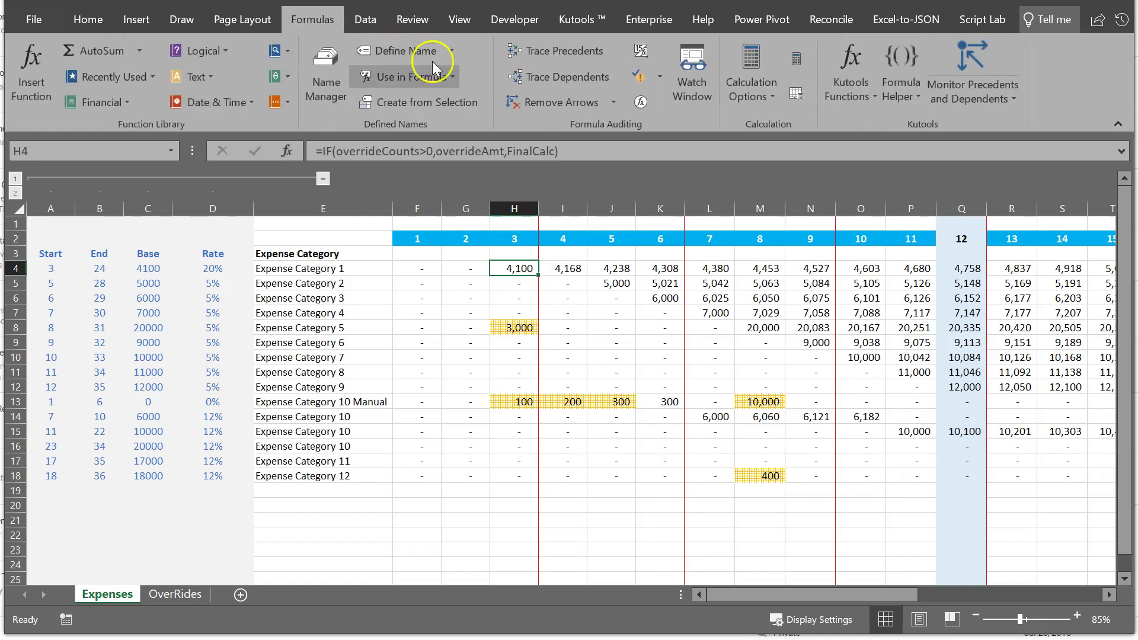
pyautogui.click(326, 71)
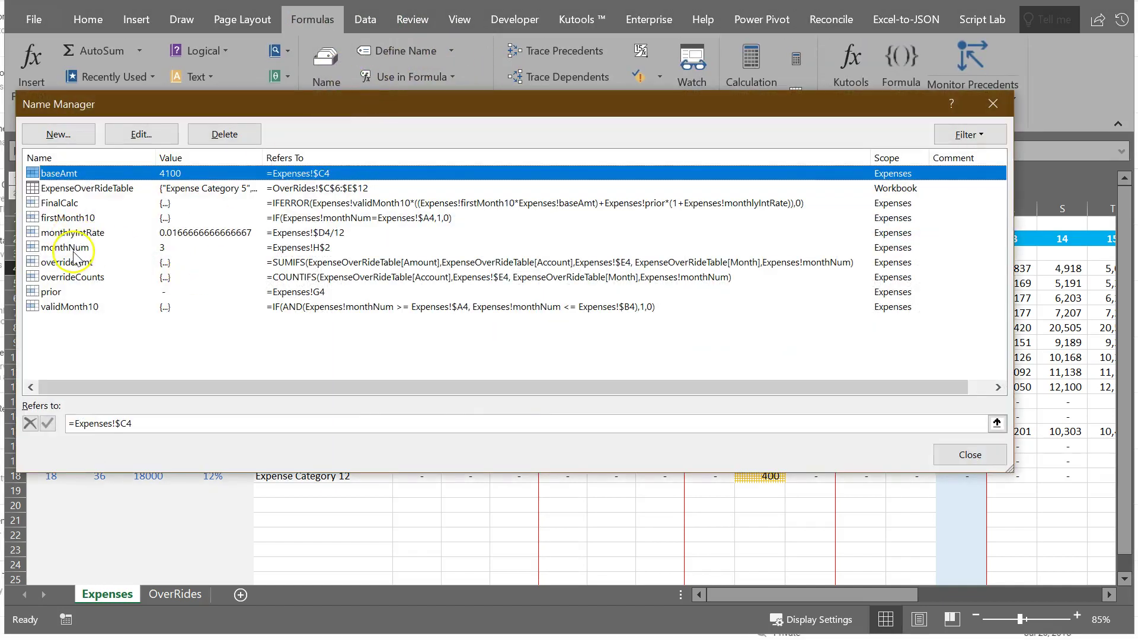
pyautogui.click(72, 248)
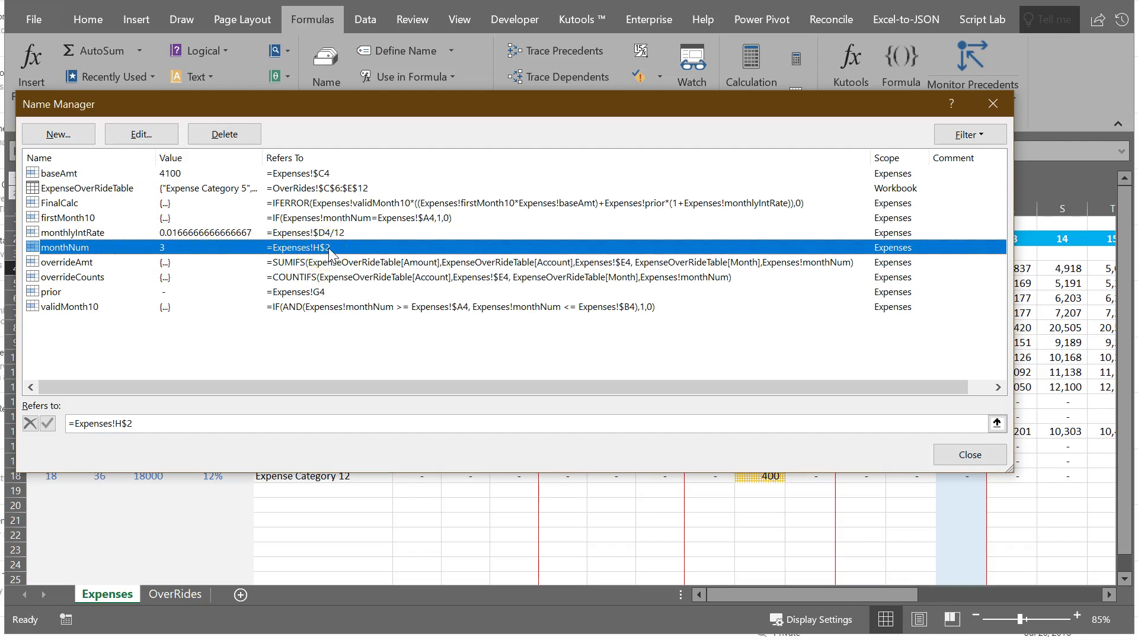
pyautogui.click(326, 108)
pyautogui.moveTo(318, 100); pyautogui.dragTo(358, 253)
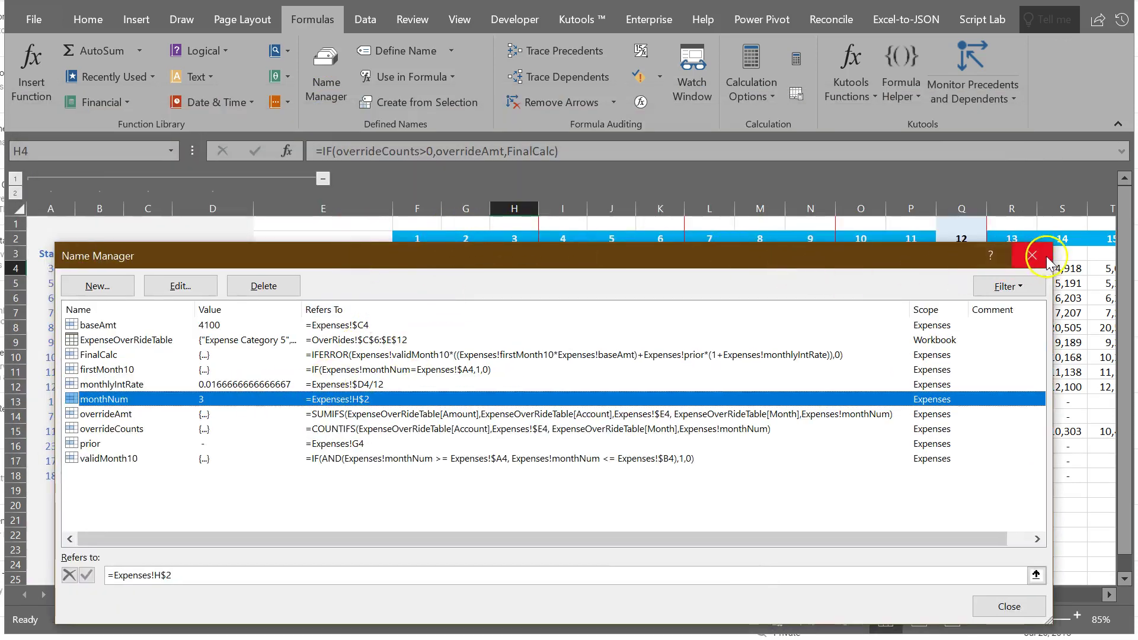
pyautogui.moveTo(940, 247)
pyautogui.mouseDown()
pyautogui.moveTo(942, 271)
pyautogui.moveTo(919, 243)
pyautogui.mouseUp()
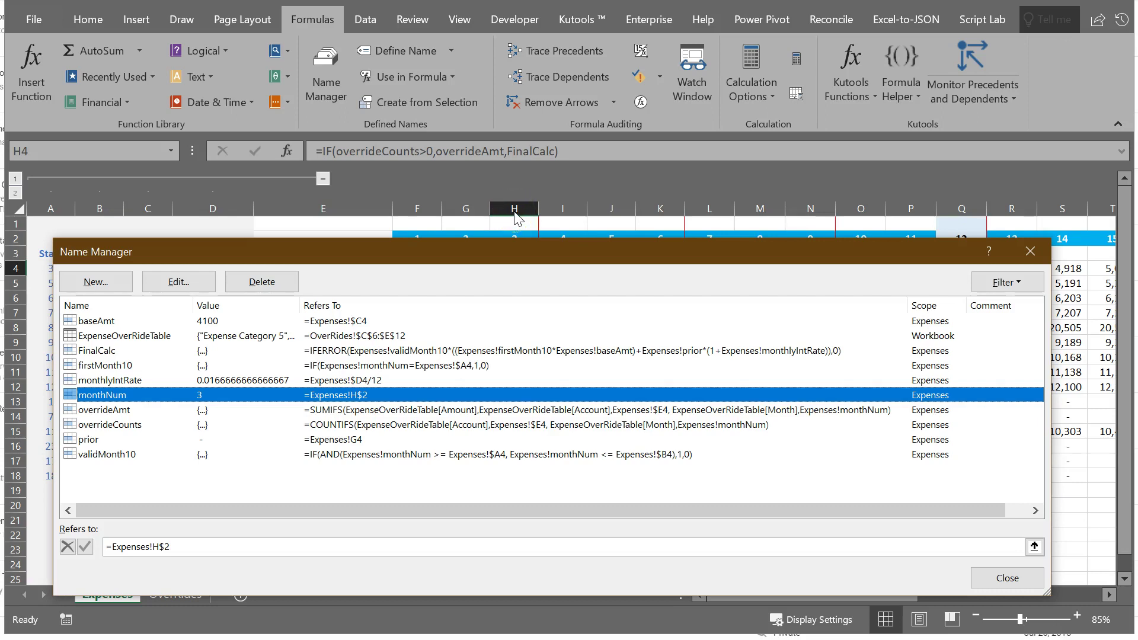
pyautogui.click(349, 400)
pyautogui.click(1008, 578)
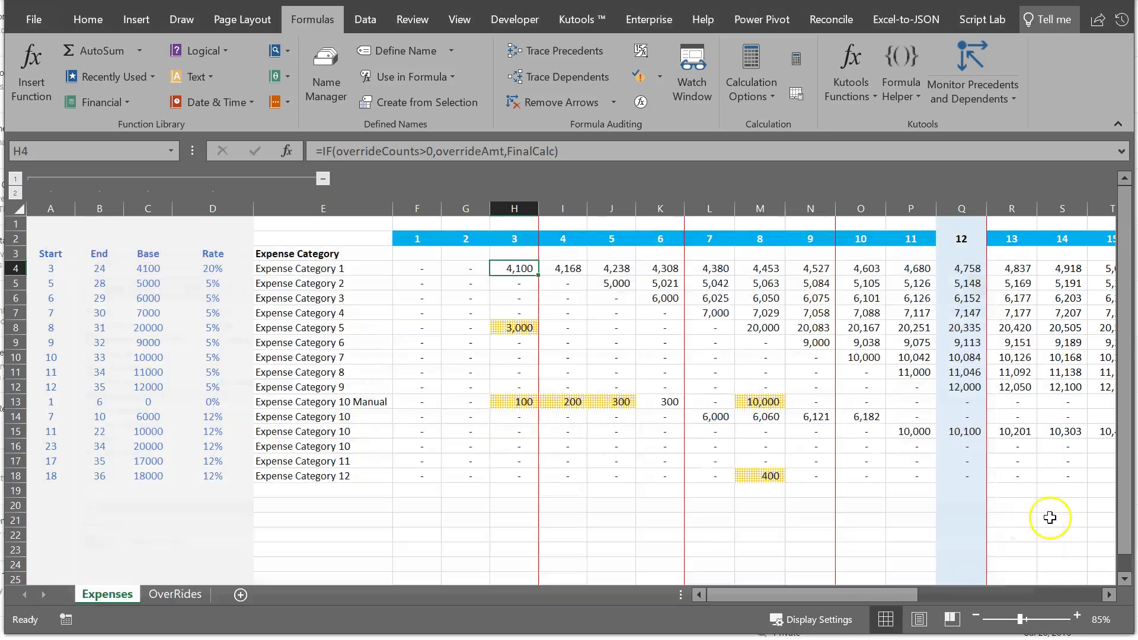
# - Examine what the defined name monthNum refers to in the Name Manager with cell Q11 selected
pyautogui.click(961, 372)
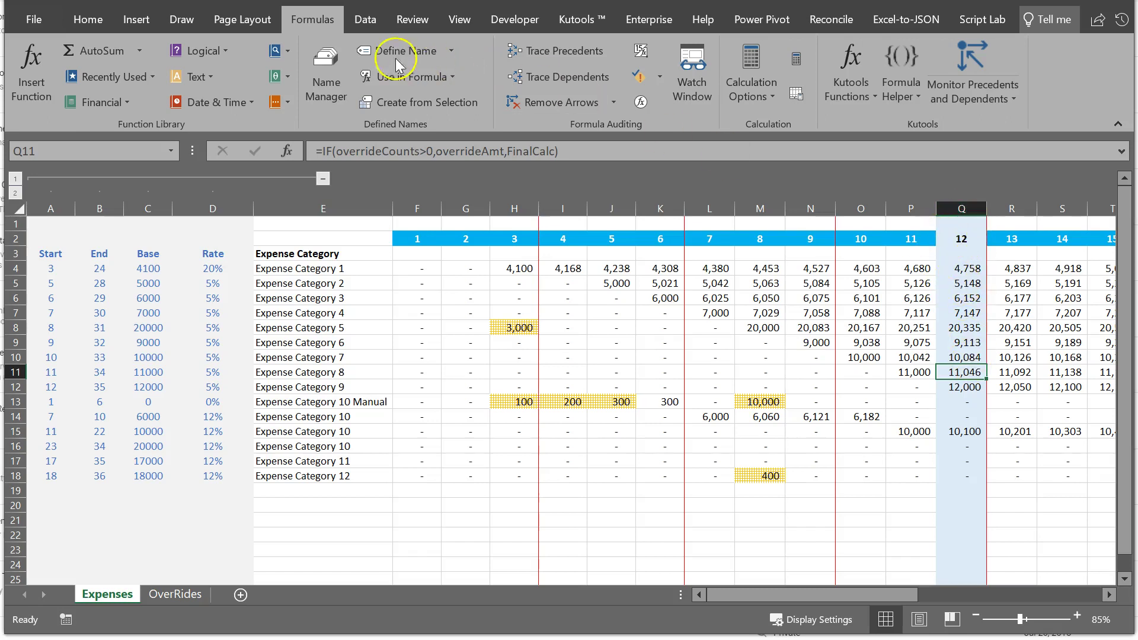
pyautogui.click(326, 77)
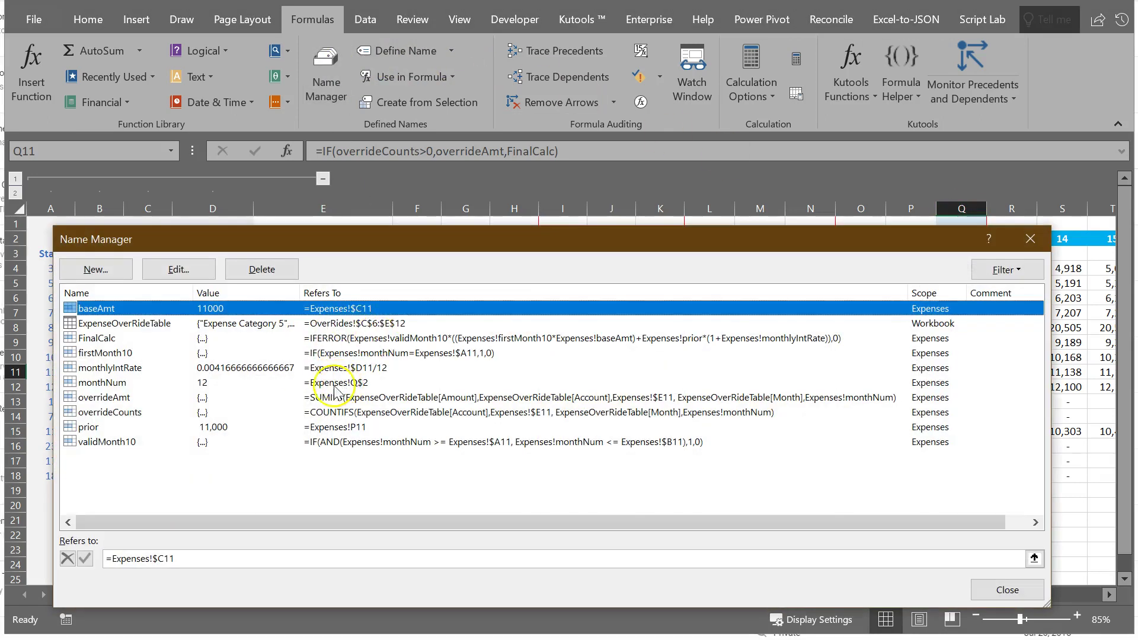
pyautogui.click(201, 382)
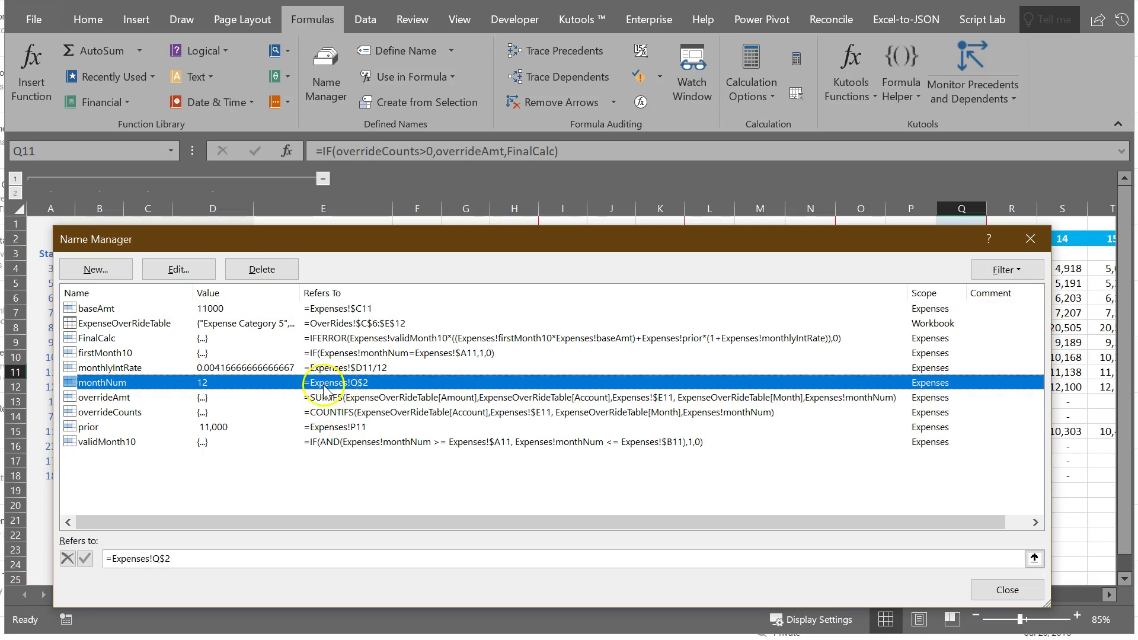
pyautogui.click(1007, 591)
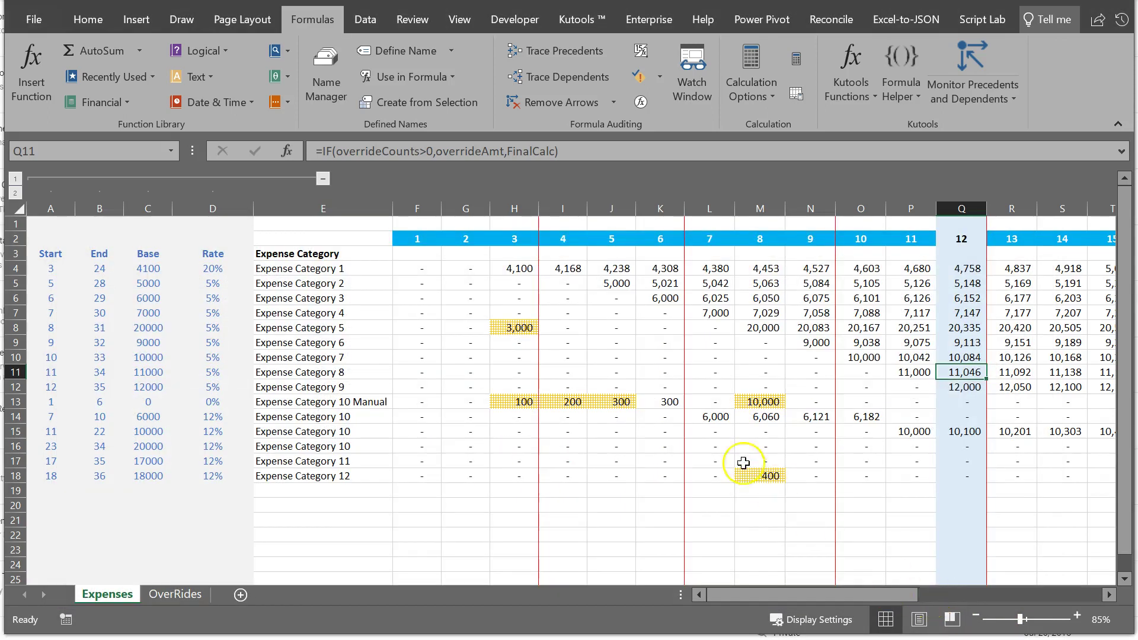
# - Examine what the defined names refer to in the Name Manager with cell L16 selected
pyautogui.click(724, 445)
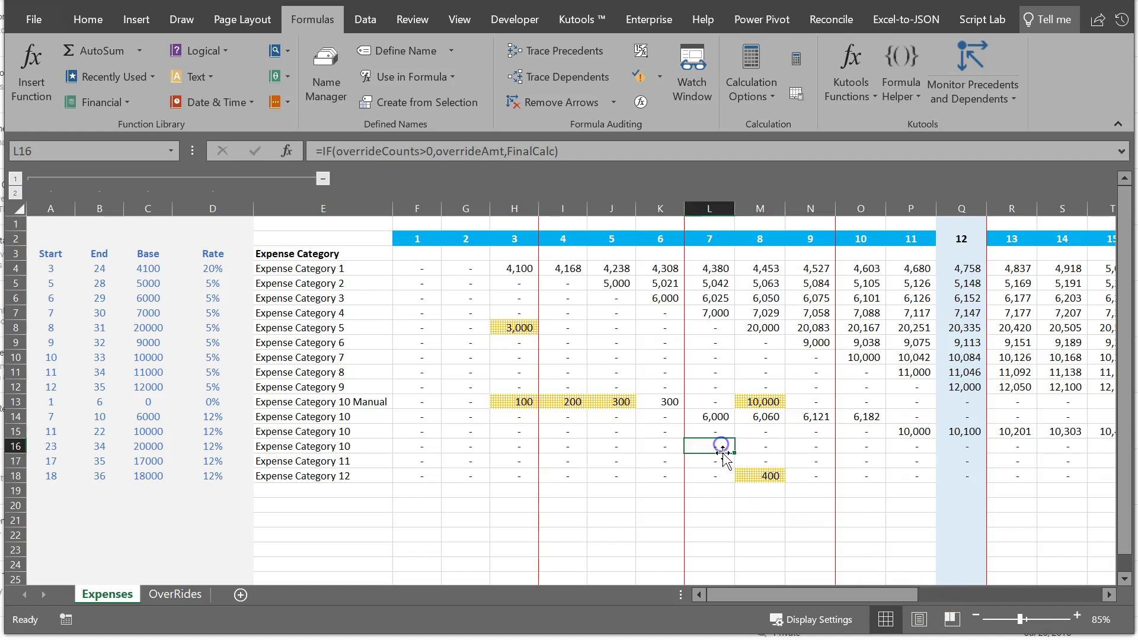
pyautogui.click(346, 63)
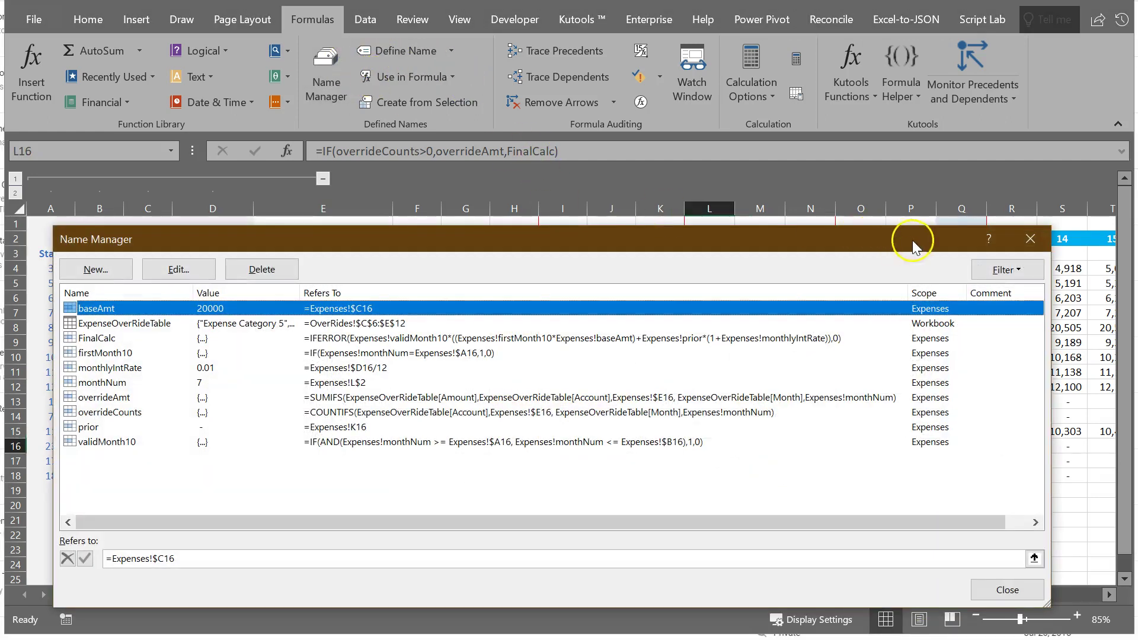
pyautogui.click(1030, 238)
# - Review the conditional formatting rule that tests monthNum divided by 3 against its integer value, leaving the rule as it is
pyautogui.click(100, 24)
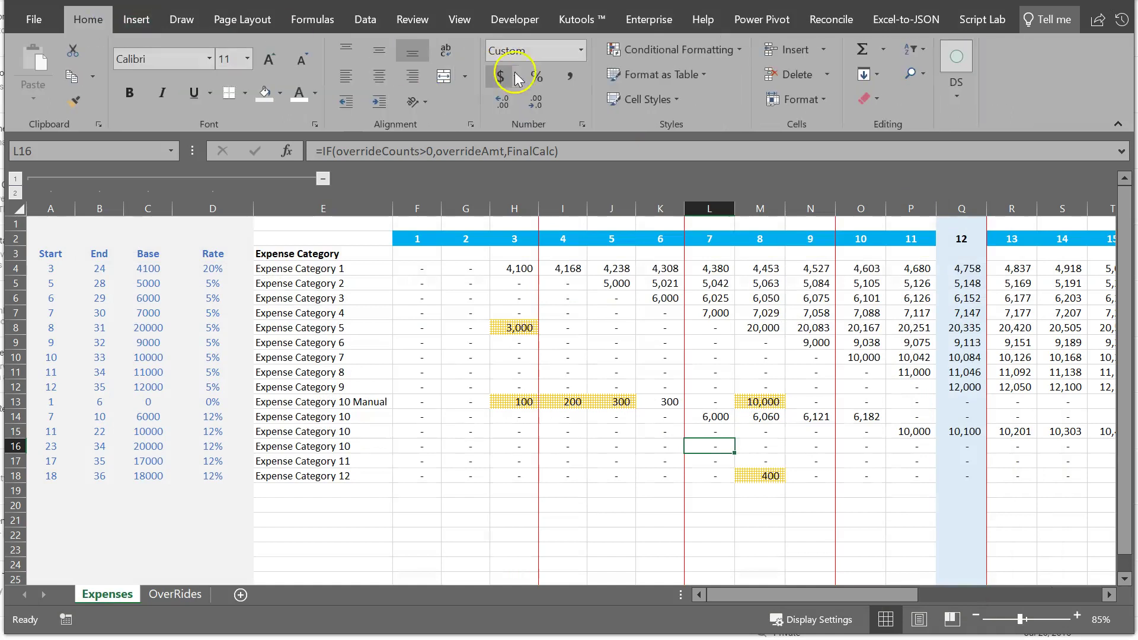
pyautogui.click(675, 50)
pyautogui.click(631, 303)
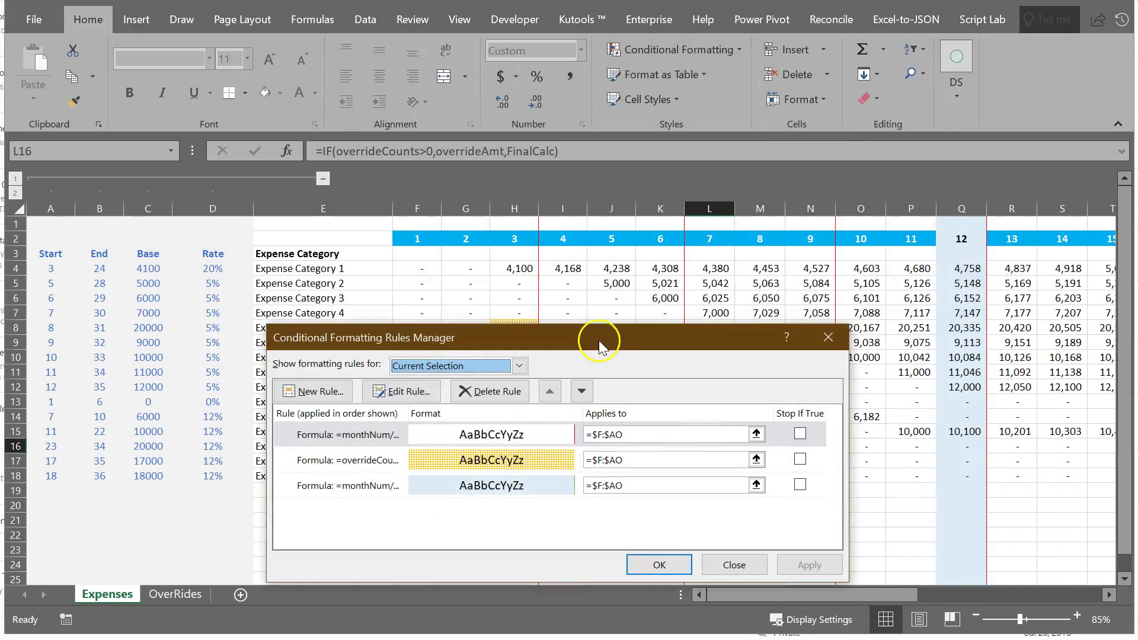
pyautogui.click(417, 436)
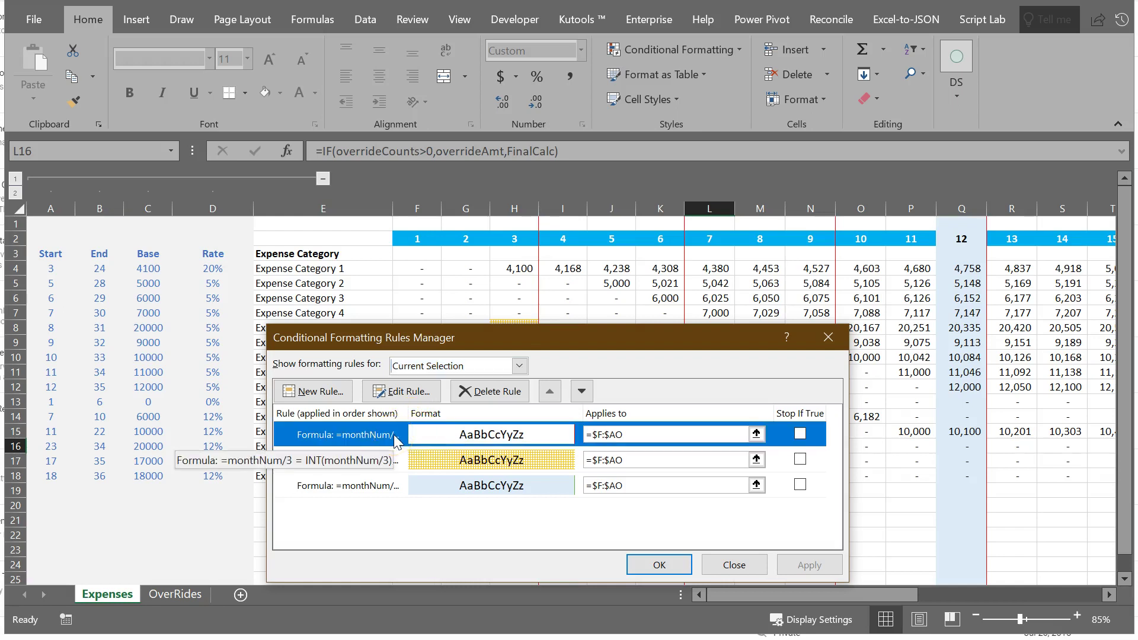
pyautogui.click(402, 392)
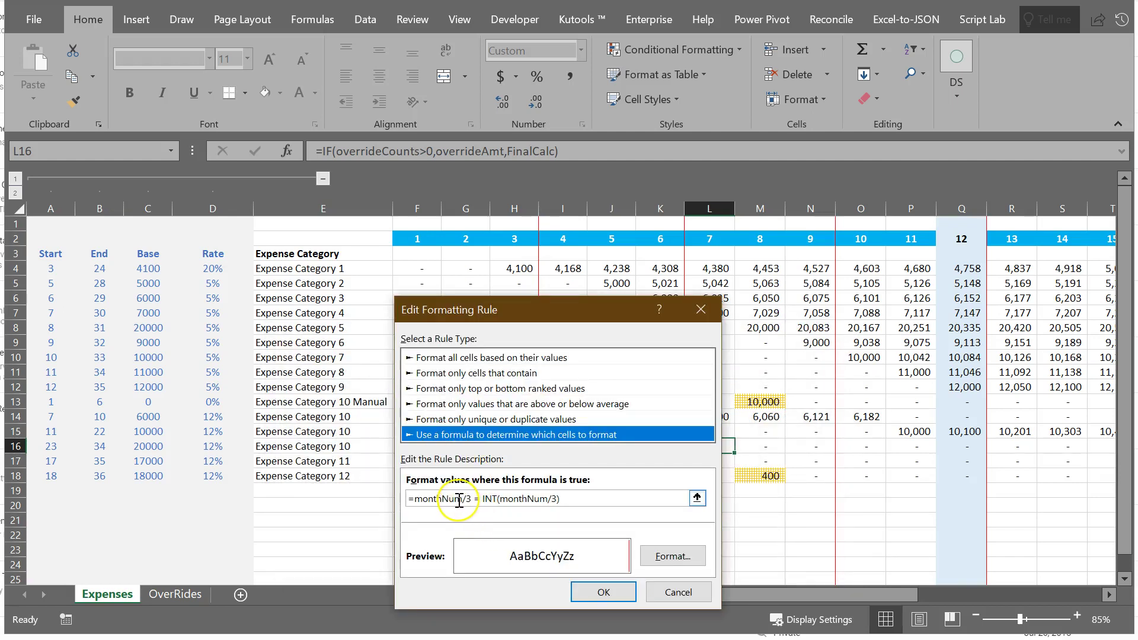
pyautogui.click(503, 498)
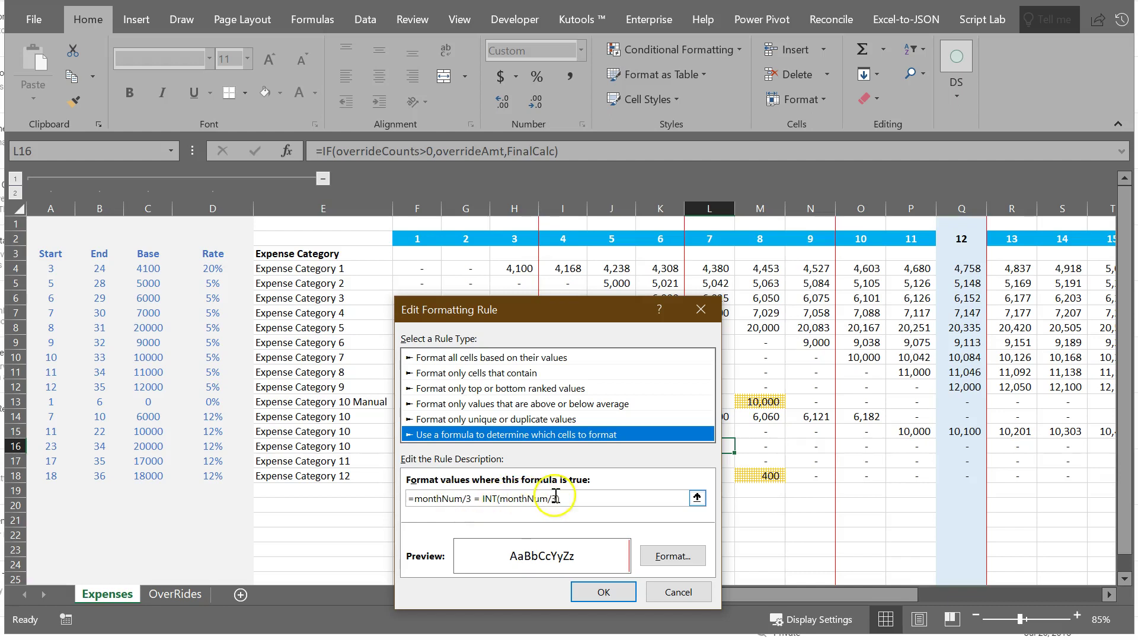
pyautogui.click(582, 500)
pyautogui.click(659, 593)
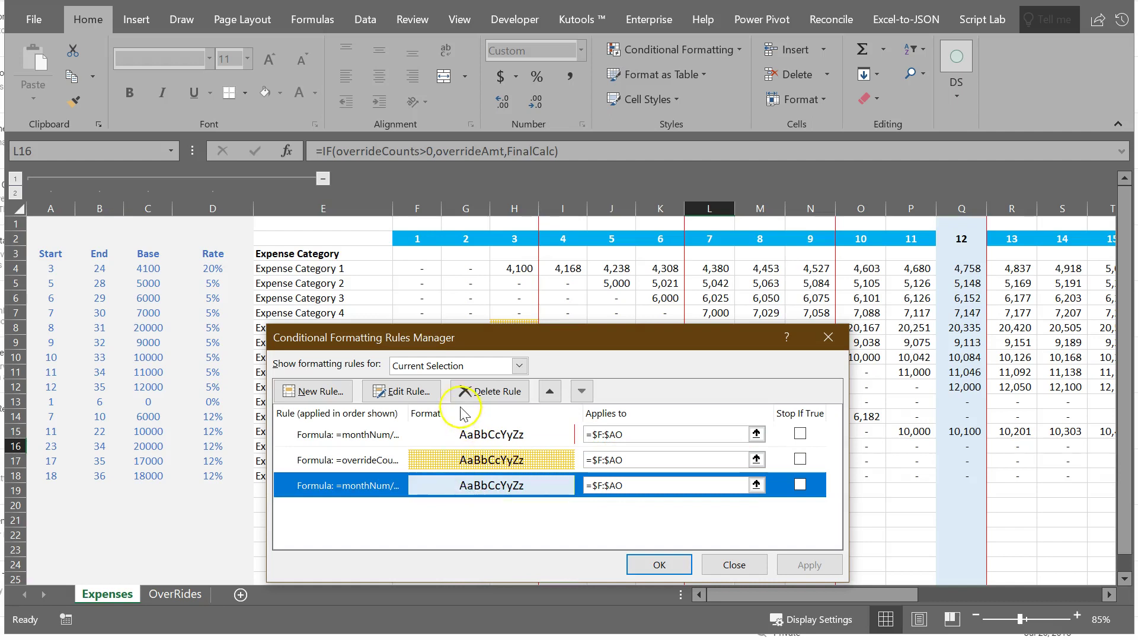
# - Review the formula and fill format of the conditional formatting rule based on monthNum/12, leaving the rule as it is
pyautogui.click(408, 391)
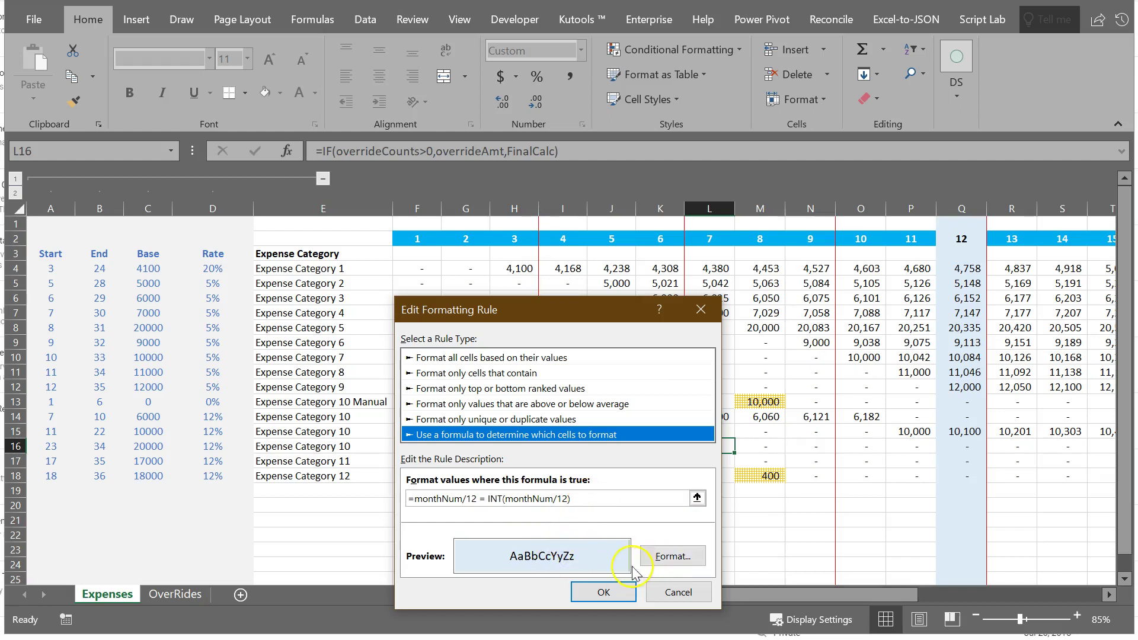
pyautogui.click(674, 593)
pyautogui.click(735, 565)
pyautogui.click(668, 450)
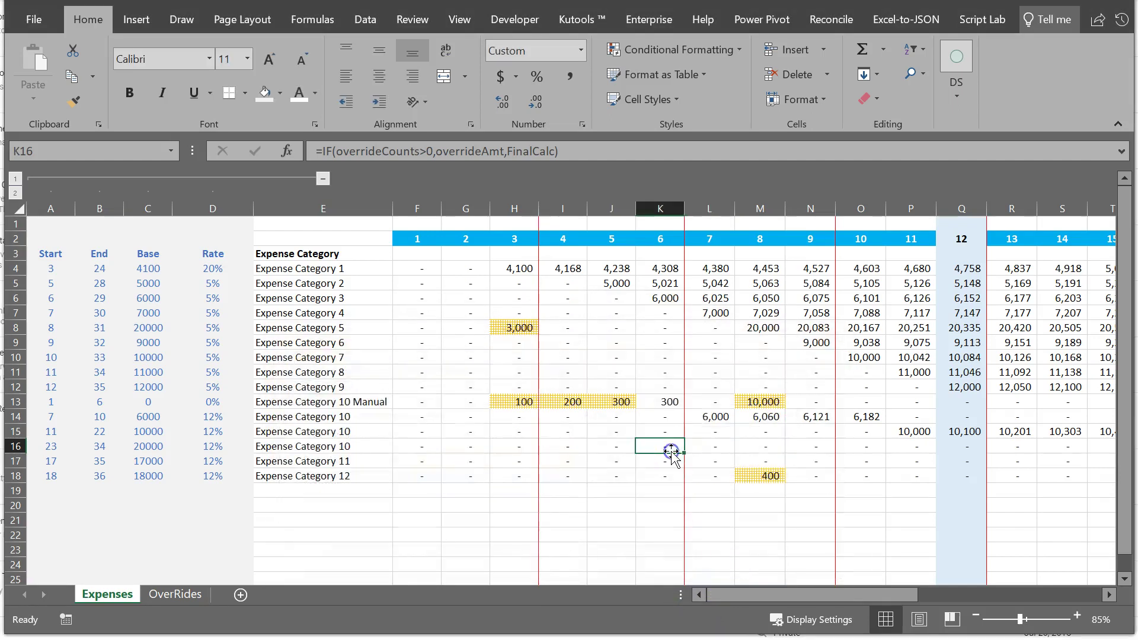
pyautogui.click(632, 399)
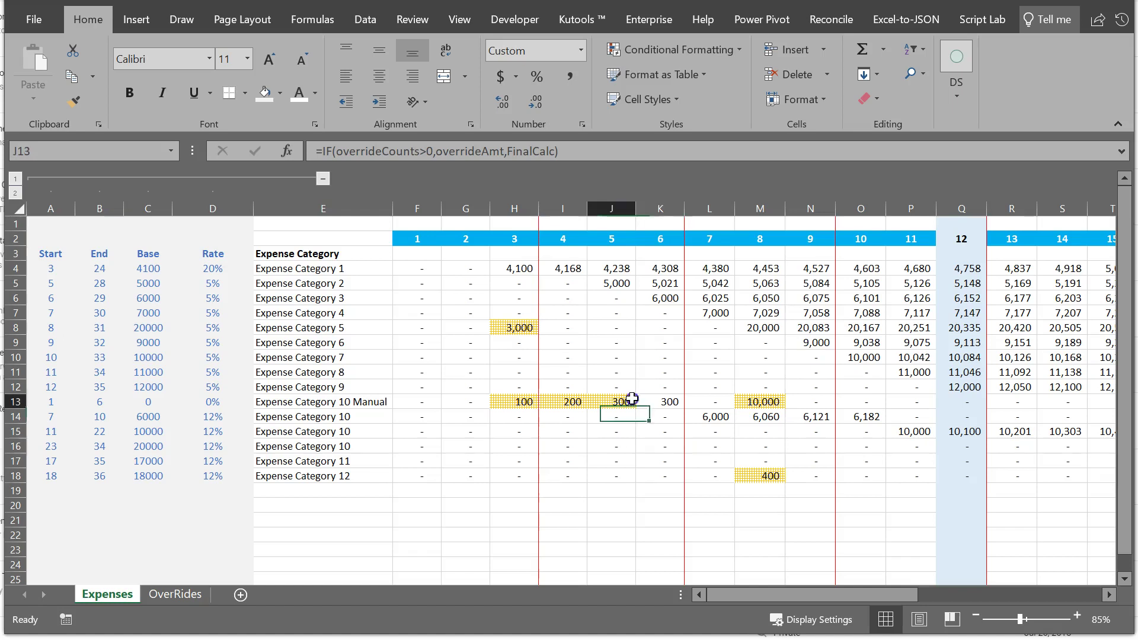